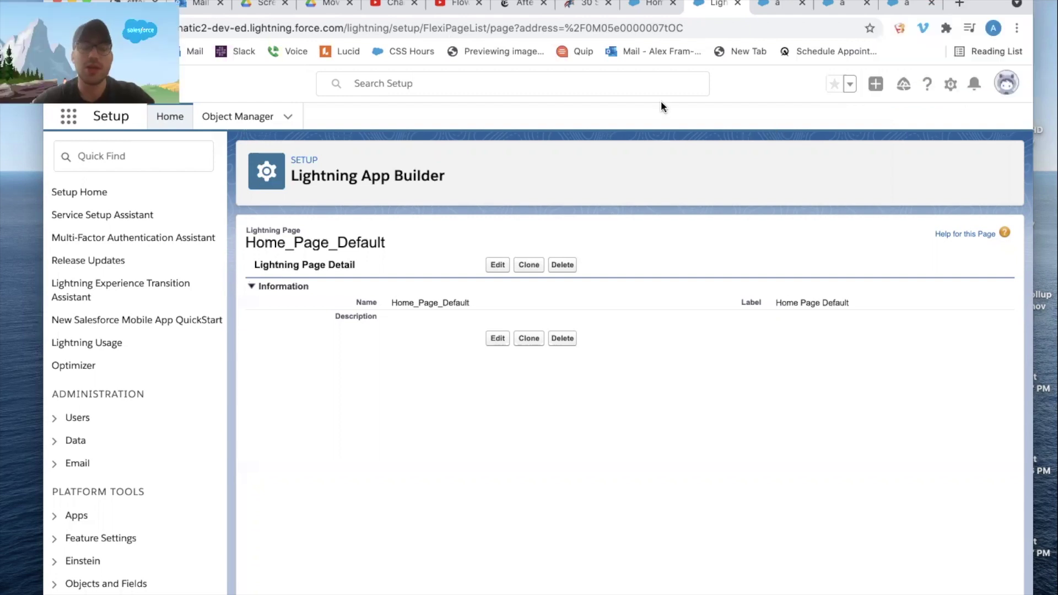
Go to the Flows page in Setup, searching the setup options for "flow"
{"action": "left_click", "coordinate": [950, 84]}
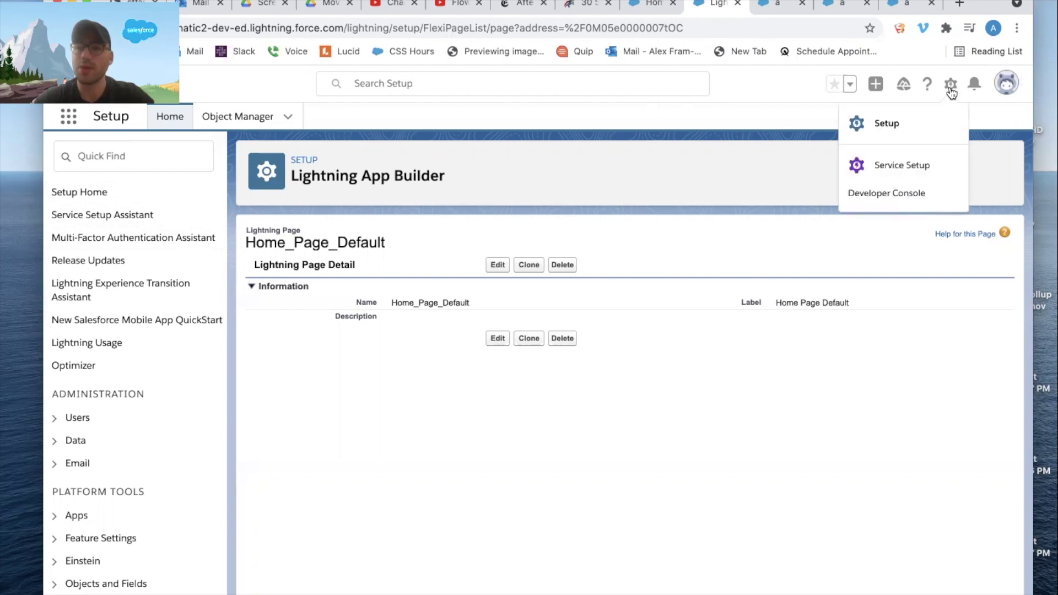
{"action": "left_click", "coordinate": [926, 125]}
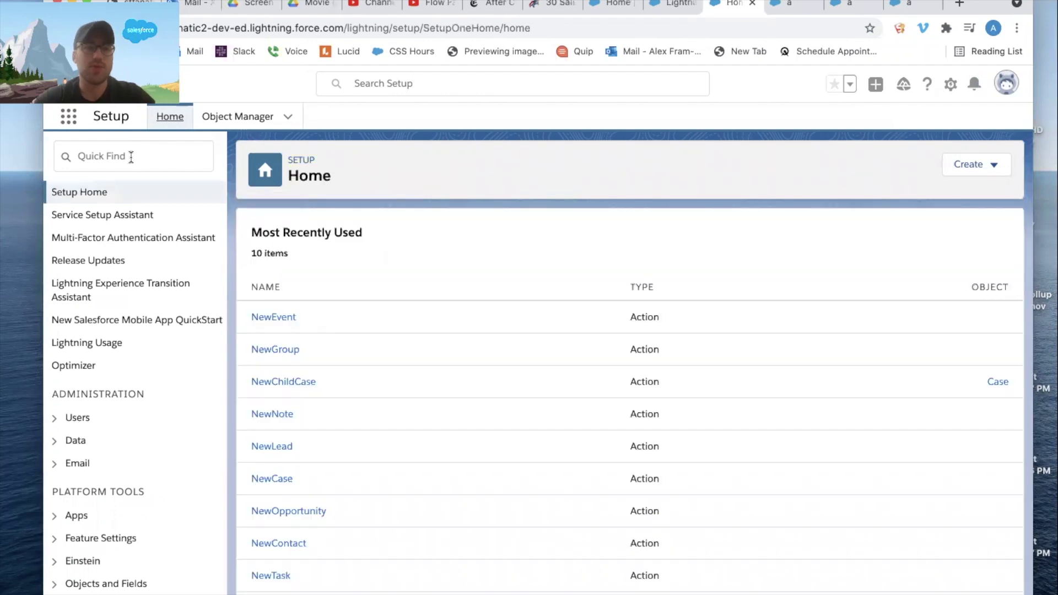
{"action": "left_click", "coordinate": [131, 157]}
{"action": "type", "text": "flow"}
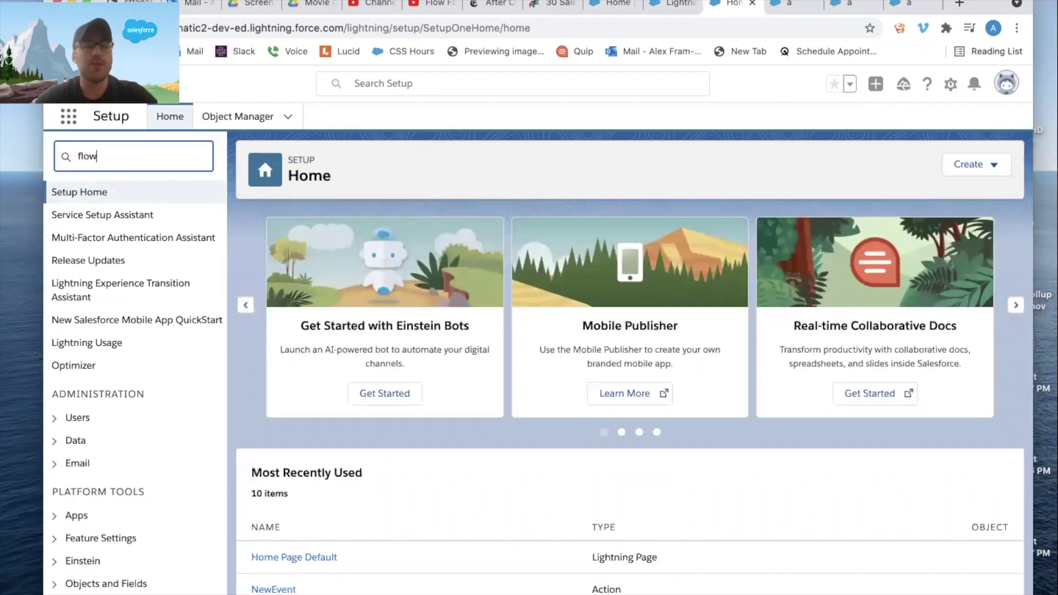
{"action": "left_click", "coordinate": [90, 308]}
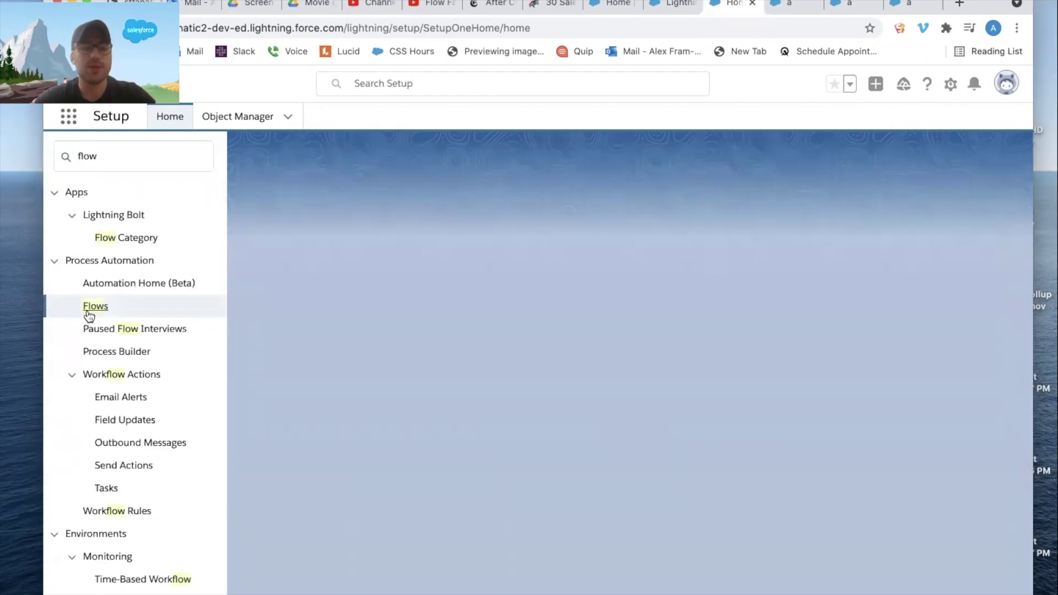
Create a new Screen Flow using the auto-layout canvas
{"action": "left_click", "coordinate": [991, 163]}
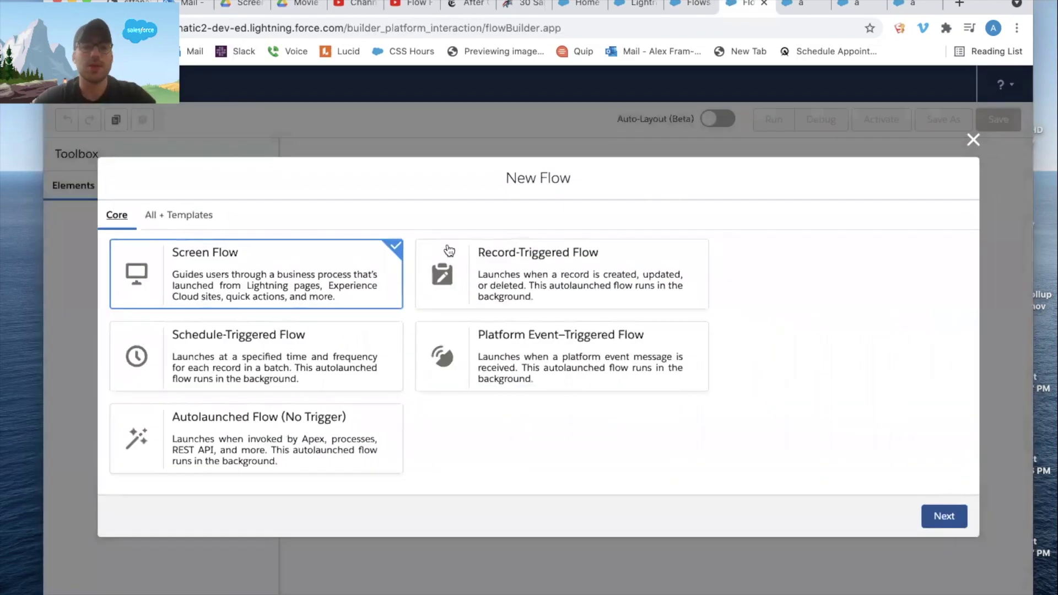
{"action": "left_click", "coordinate": [955, 518]}
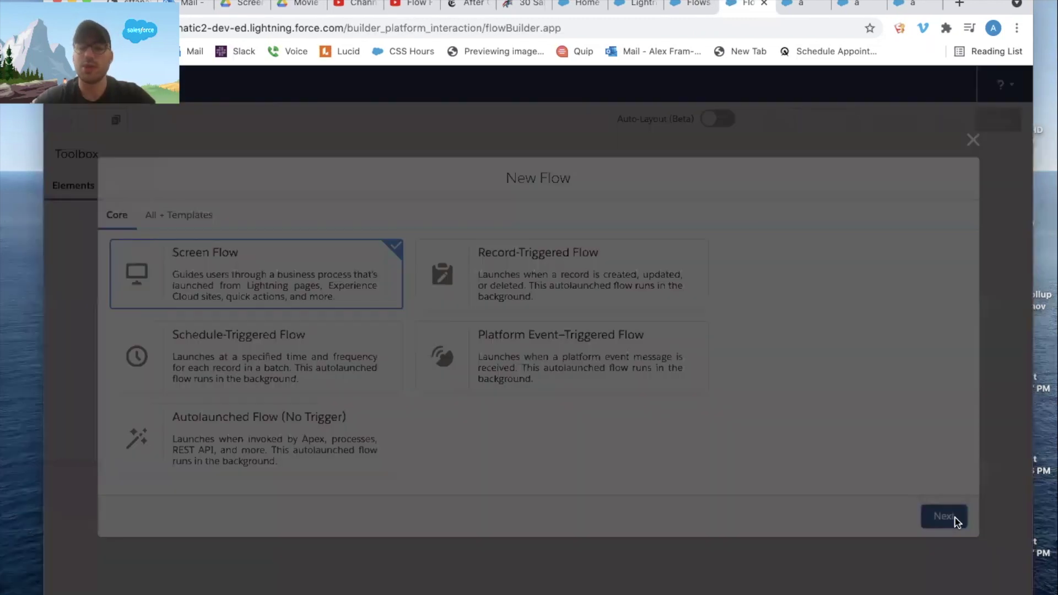
{"action": "left_click", "coordinate": [711, 424]}
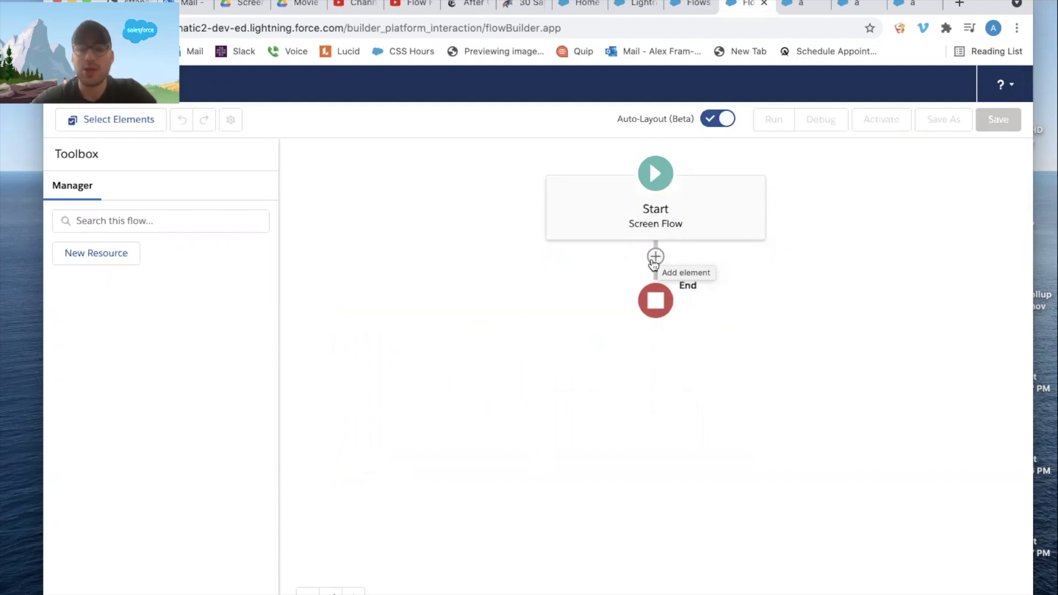
Add a Screen element after the flow's start and label it "Select Object Screen"
{"action": "left_click", "coordinate": [655, 257]}
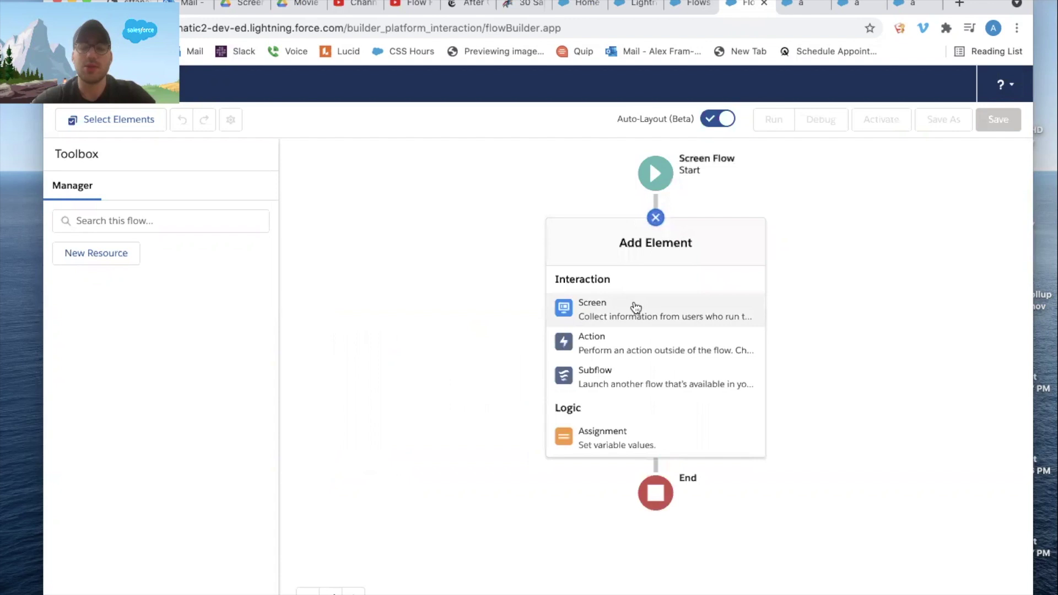
{"action": "left_click", "coordinate": [636, 307]}
{"action": "left_click", "coordinate": [853, 249]}
{"action": "type", "text": "S"}
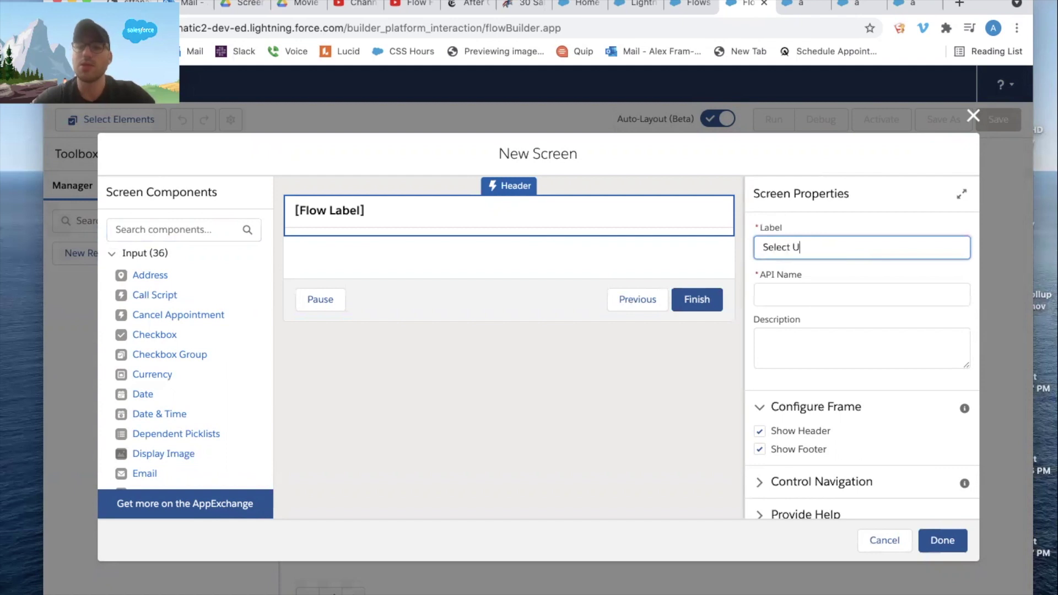
{"action": "type", "text": "elect Object Screen"}
{"action": "key", "text": "Tab"}
{"action": "key", "text": "Tab"}
{"action": "key", "text": "Tab"}
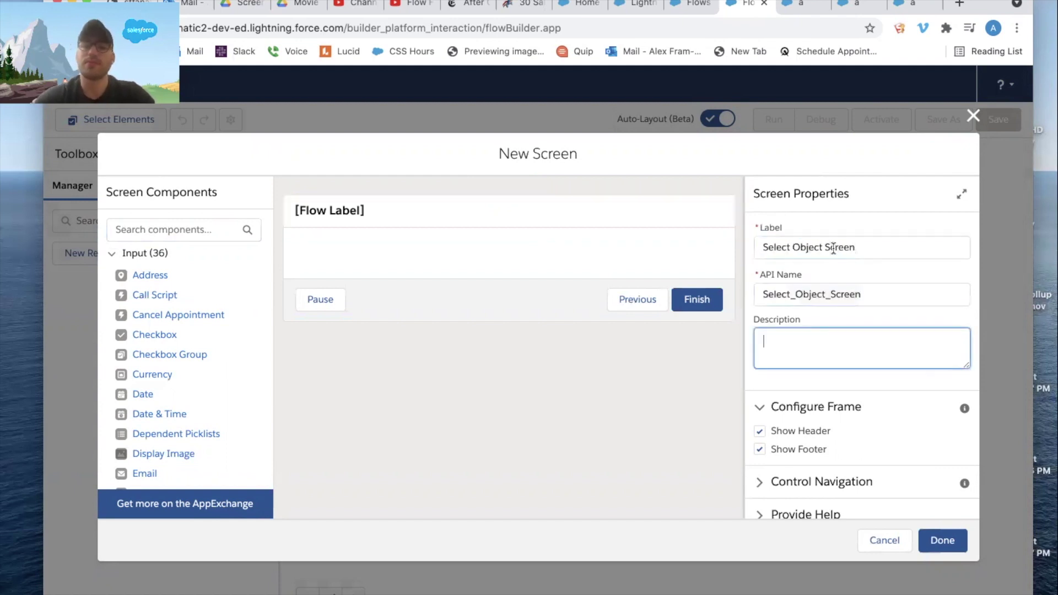
{"action": "left_click", "coordinate": [650, 157]}
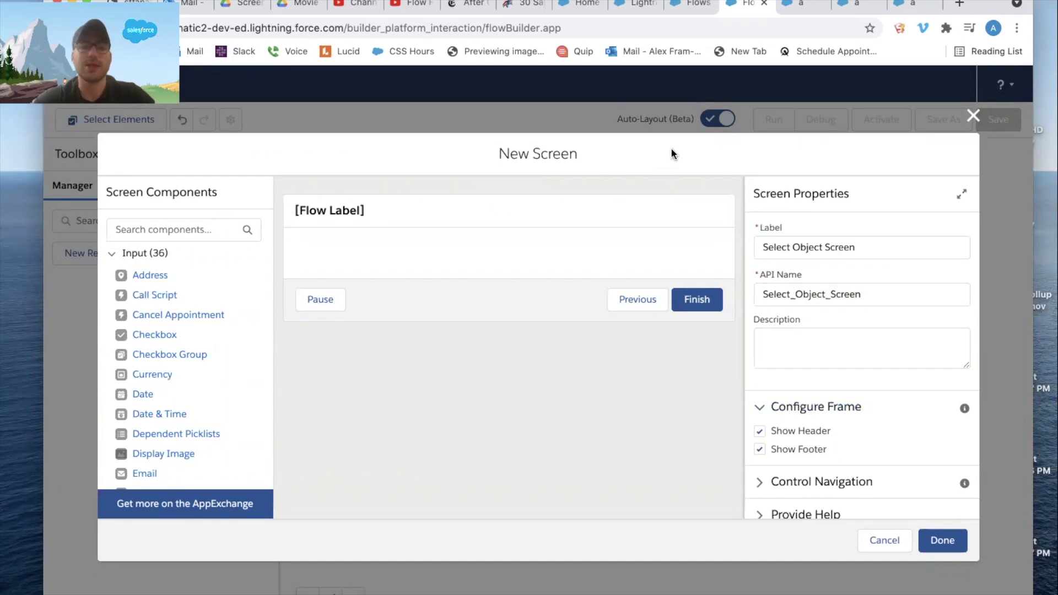
Place a Radio Buttons component on the screen and label it "Select Object:"
{"action": "left_click", "coordinate": [151, 229]}
{"action": "type", "text": "ardi"}
{"action": "key", "text": "BackSpace"}
{"action": "key", "text": "BackSpace"}
{"action": "key", "text": "BackSpace"}
{"action": "key", "text": "BackSpace"}
{"action": "type", "text": "radio"}
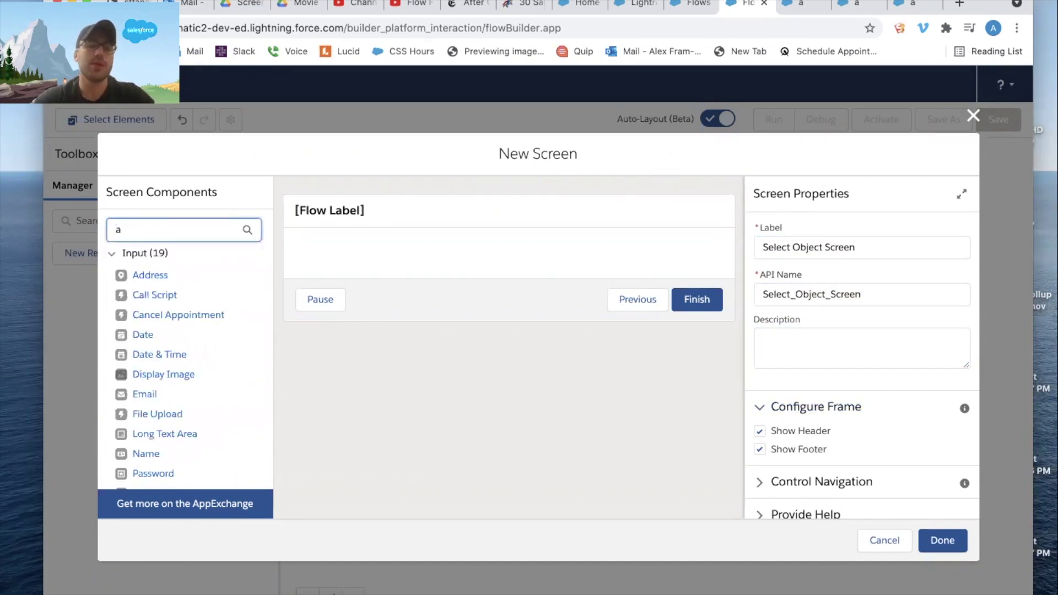
{"action": "left_click_drag", "start_coordinate": [166, 275], "coordinate": [402, 256]}
{"action": "left_click", "coordinate": [846, 249]}
{"action": "type", "text": "S"}
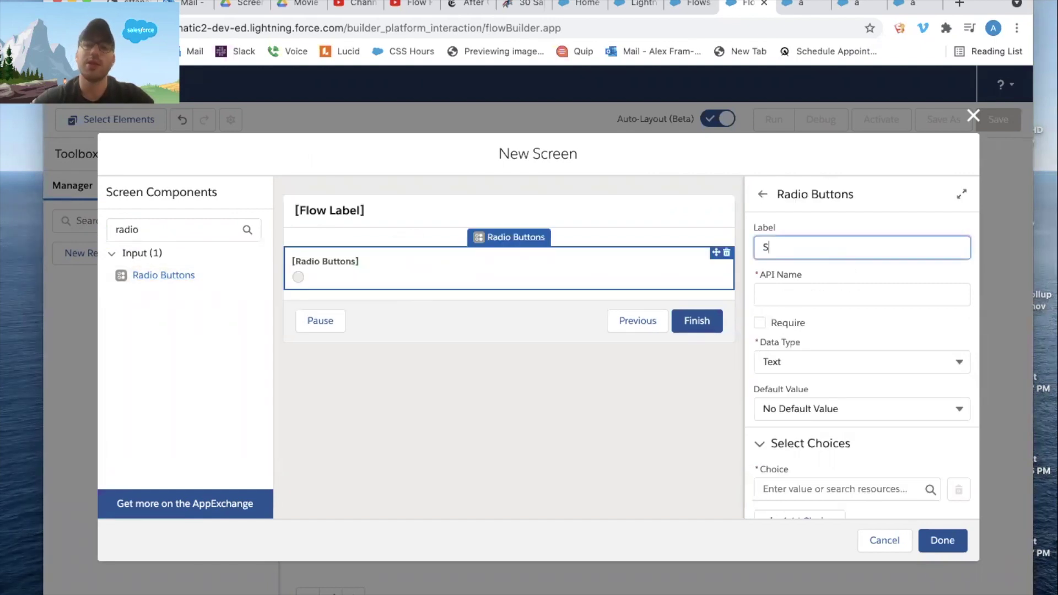
{"action": "type", "text": "elect Object:"}
{"action": "key", "text": "Tab"}
{"action": "key", "text": "Tab"}
{"action": "key", "text": "Tab"}
Start a new Choice resource for the radio buttons' first choice, with the API name Case
{"action": "scroll", "coordinate": [867, 430], "scroll_direction": "down", "scroll_amount": 2}
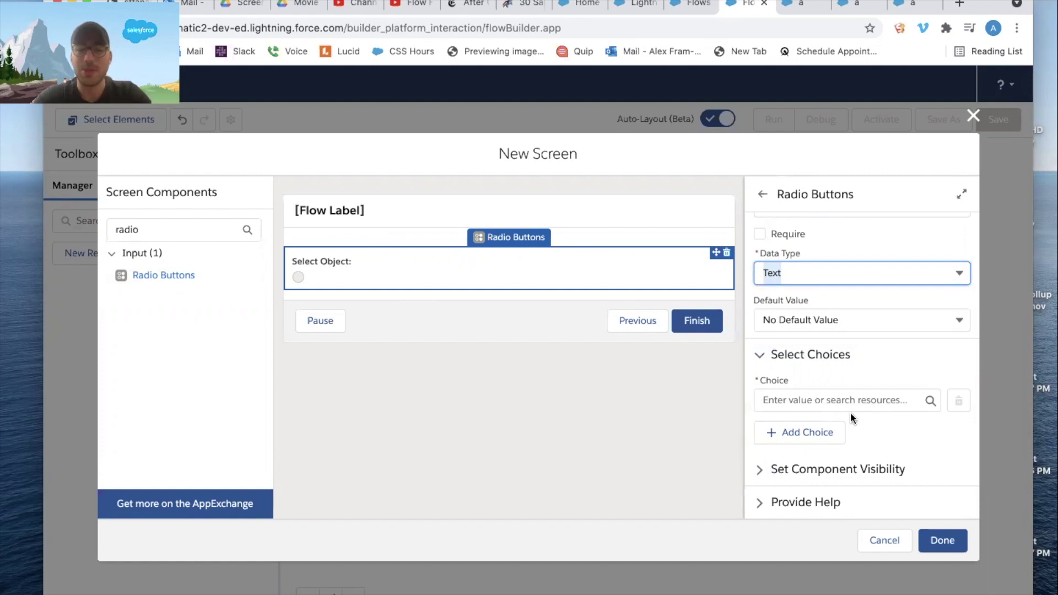
{"action": "left_click", "coordinate": [814, 401]}
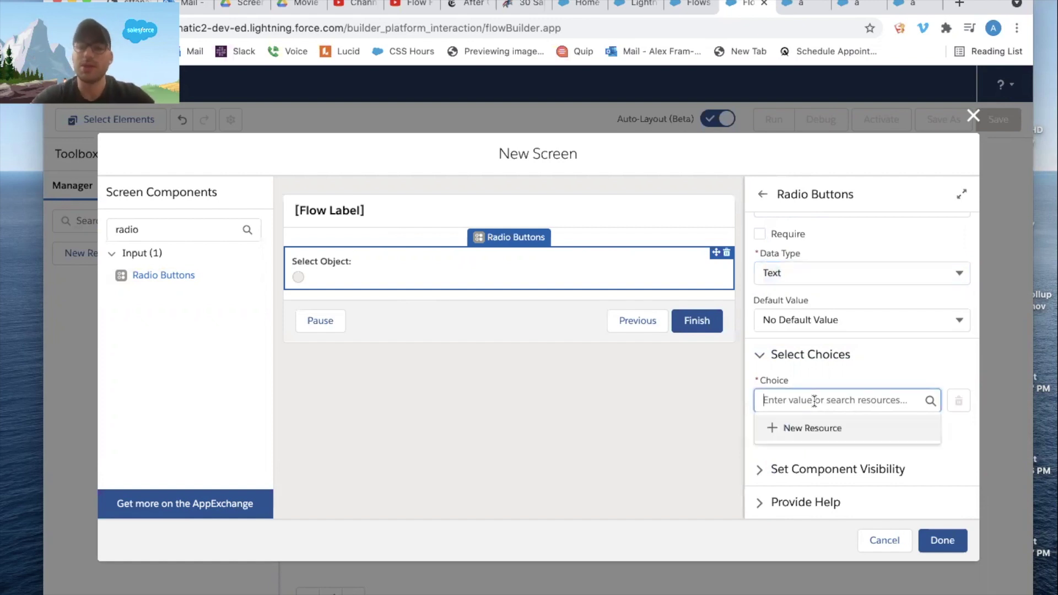
{"action": "left_click", "coordinate": [812, 432]}
{"action": "left_click", "coordinate": [375, 297]}
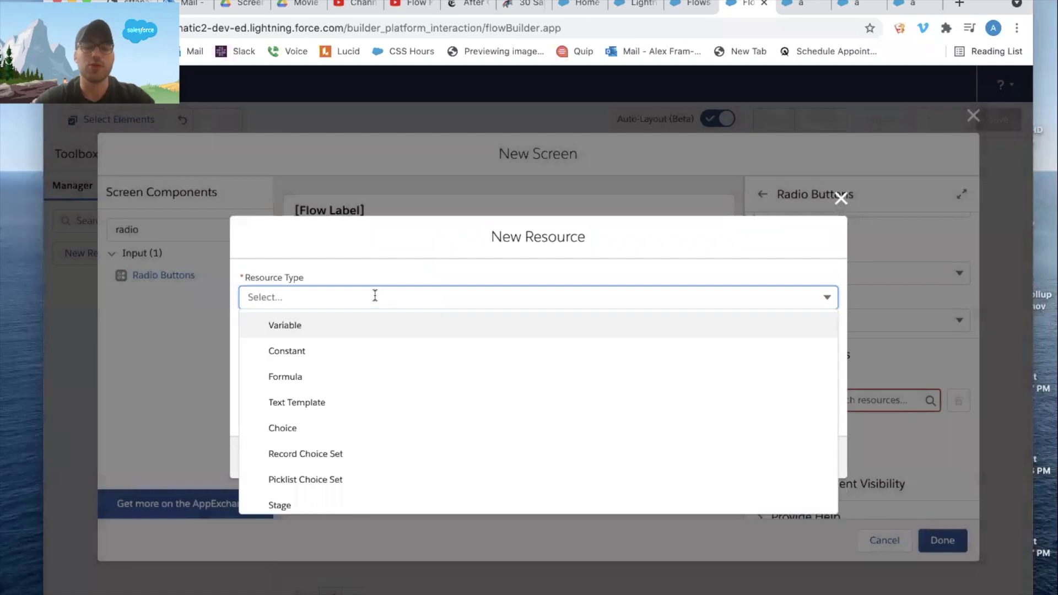
{"action": "left_click", "coordinate": [323, 432]}
{"action": "left_click", "coordinate": [309, 240]}
{"action": "type", "text": "Case"}
{"action": "key", "text": "Tab"}
Enter Case as the choice's description, label and value with data type Text, and save the resource
{"action": "left_click_drag", "start_coordinate": [284, 237], "coordinate": [205, 236]}
{"action": "key", "text": "super+c"}
{"action": "left_click", "coordinate": [291, 282]}
{"action": "key", "text": "super+v"}
{"action": "left_click", "coordinate": [313, 407]}
{"action": "key", "text": "super+v"}
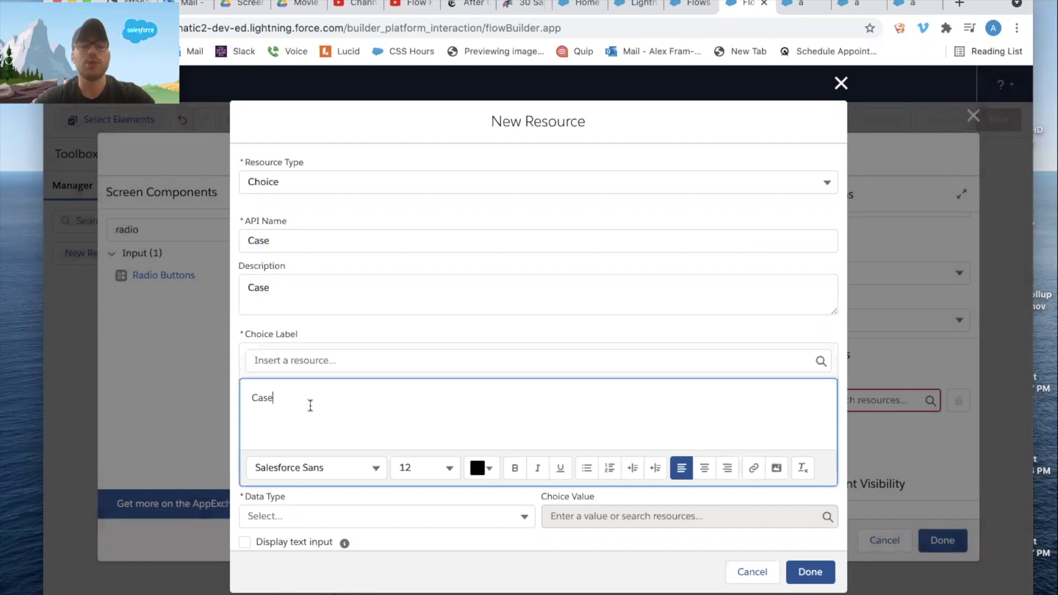
{"action": "left_click", "coordinate": [291, 515]}
{"action": "left_click", "coordinate": [283, 389]}
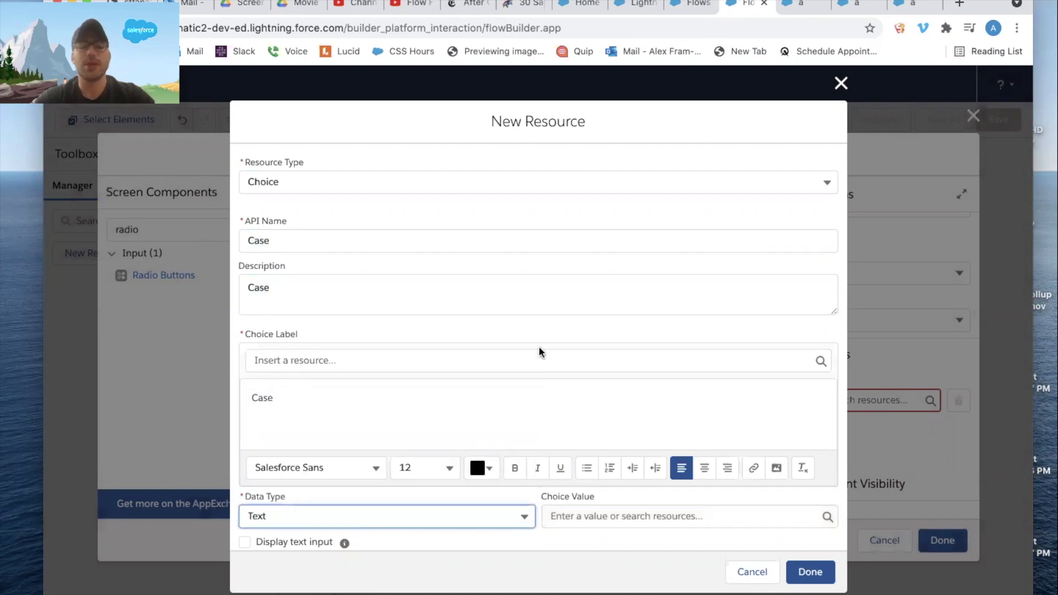
{"action": "left_click", "coordinate": [581, 518]}
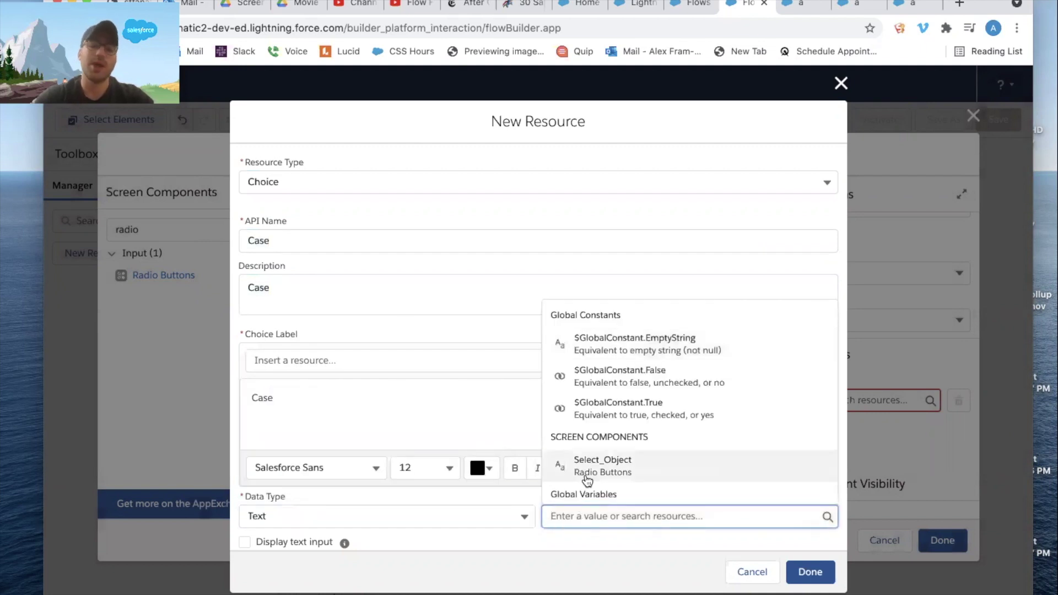
{"action": "key", "text": "super+v"}
{"action": "left_click", "coordinate": [814, 574]}
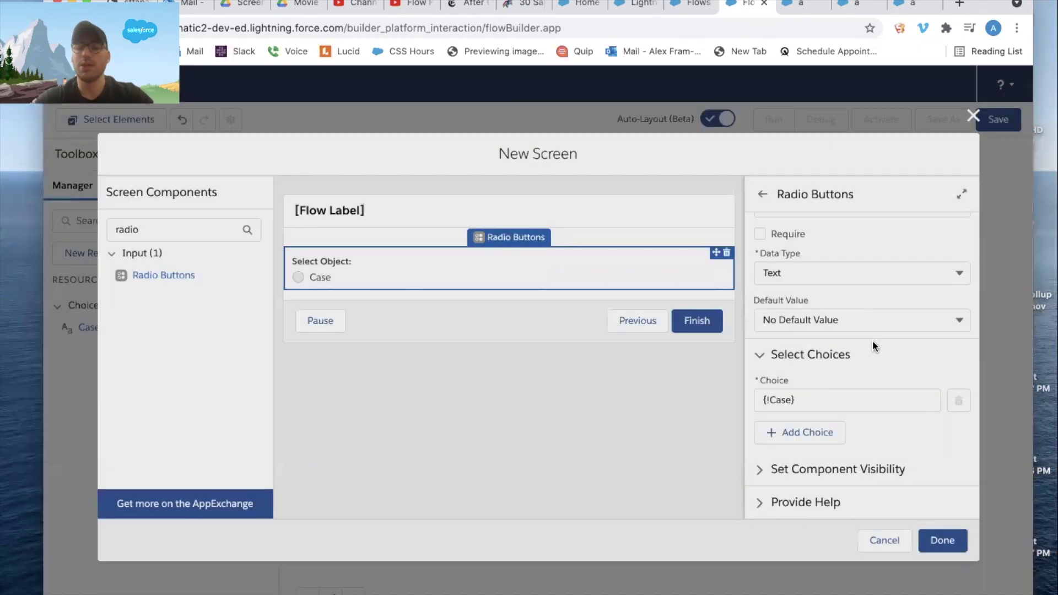
Add a second choice to the radio buttons as a new Choice resource with the API name Contact
{"action": "left_click", "coordinate": [804, 426]}
{"action": "left_click", "coordinate": [792, 449]}
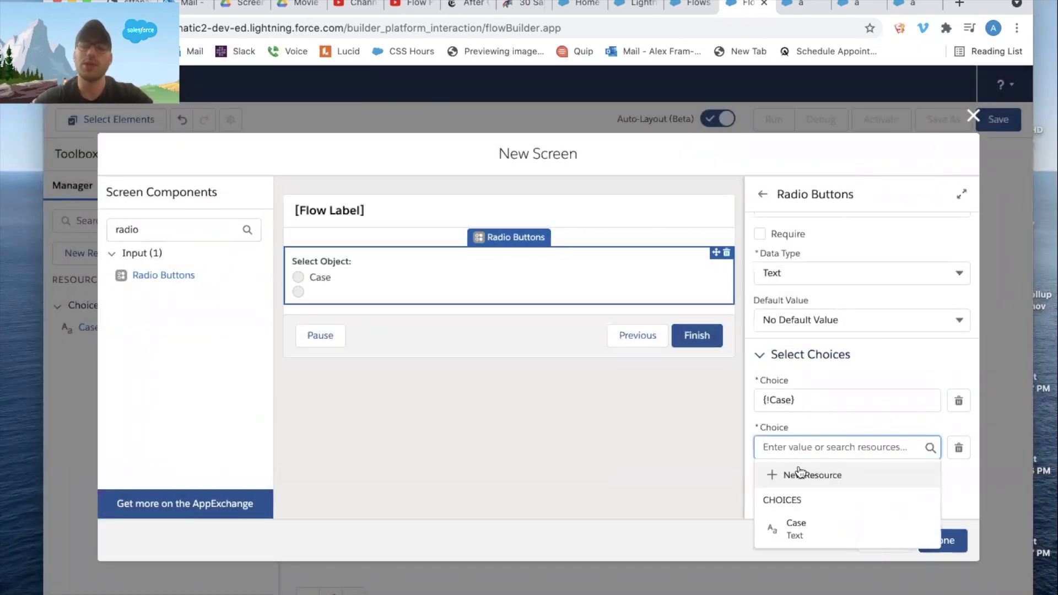
{"action": "left_click", "coordinate": [795, 473]}
{"action": "left_click", "coordinate": [270, 281]}
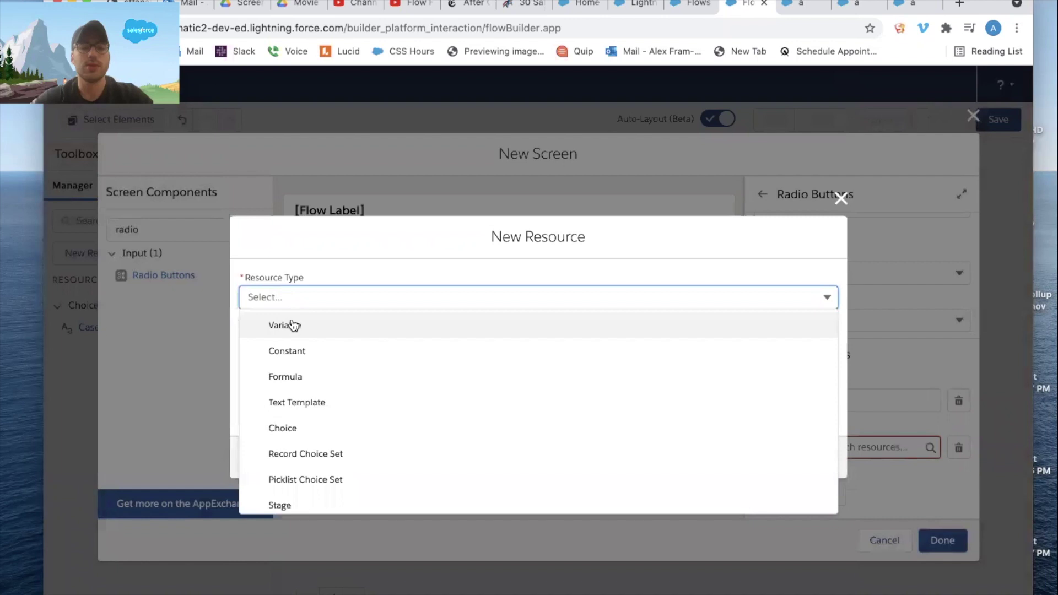
{"action": "left_click", "coordinate": [337, 425]}
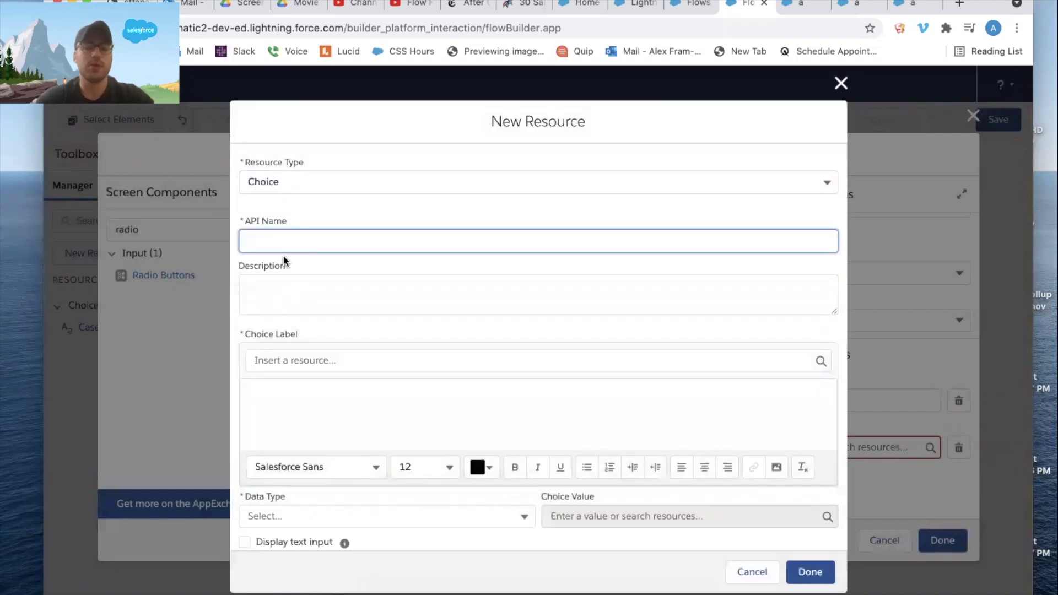
{"action": "type", "text": "Contact"}
Enter Contact as the second choice's description, label and value with data type Text, and save the resource
{"action": "left_click", "coordinate": [270, 292]}
{"action": "key", "text": "ctrl+v"}
{"action": "left_click", "coordinate": [299, 396]}
{"action": "key", "text": "ctrl+v"}
{"action": "left_click", "coordinate": [317, 504]}
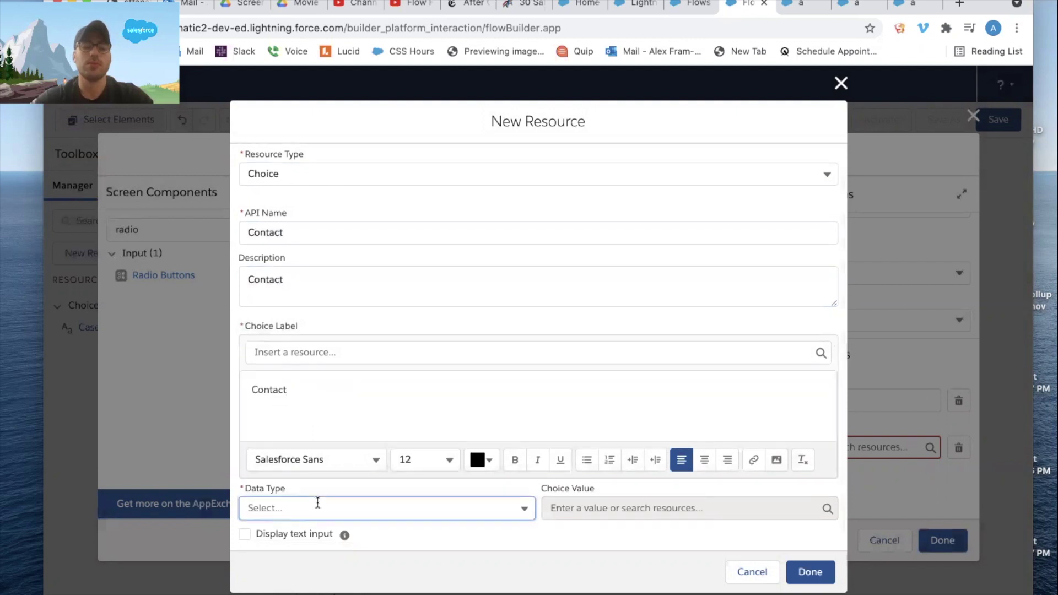
{"action": "left_click", "coordinate": [332, 370]}
{"action": "left_click", "coordinate": [395, 510]}
{"action": "left_click", "coordinate": [323, 378]}
{"action": "left_click", "coordinate": [626, 505]}
{"action": "type", "text": "Contact"}
{"action": "left_click", "coordinate": [811, 572]}
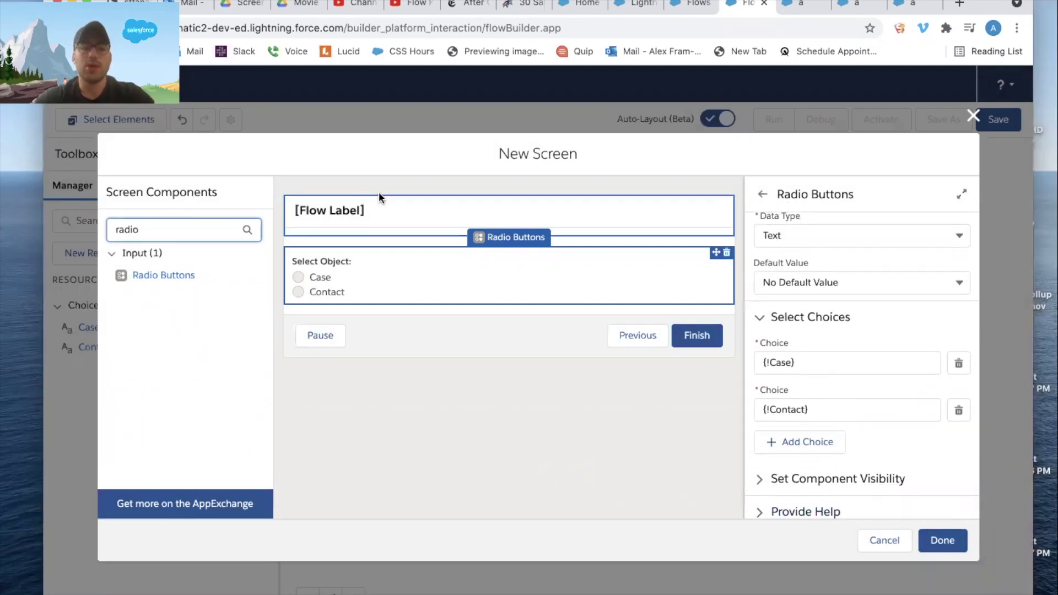
Hide the header of the Select Object Screen
{"action": "left_click", "coordinate": [594, 218]}
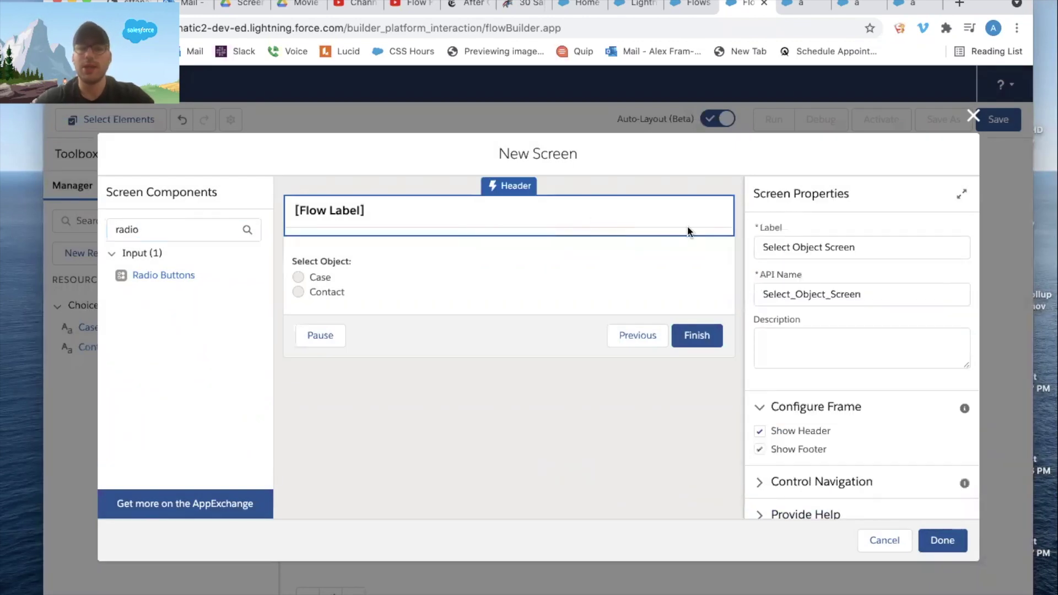
{"action": "left_click", "coordinate": [760, 430]}
{"action": "left_click", "coordinate": [949, 544]}
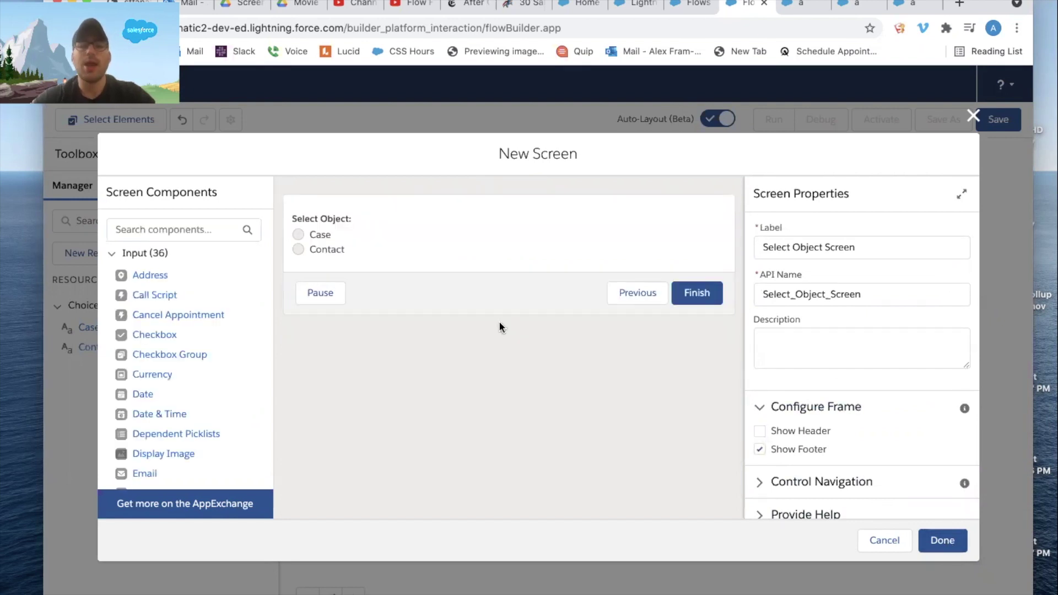
Place a Display Text component above the radio buttons, with API name Display_Text and the text "Mass Transfer Tool!"
{"action": "left_click", "coordinate": [171, 227]}
{"action": "type", "text": "dis"}
{"action": "left_click_drag", "start_coordinate": [158, 275], "coordinate": [373, 220]}
{"action": "left_click", "coordinate": [809, 247]}
{"action": "type", "text": "Display_Text"}
{"action": "left_click", "coordinate": [817, 334]}
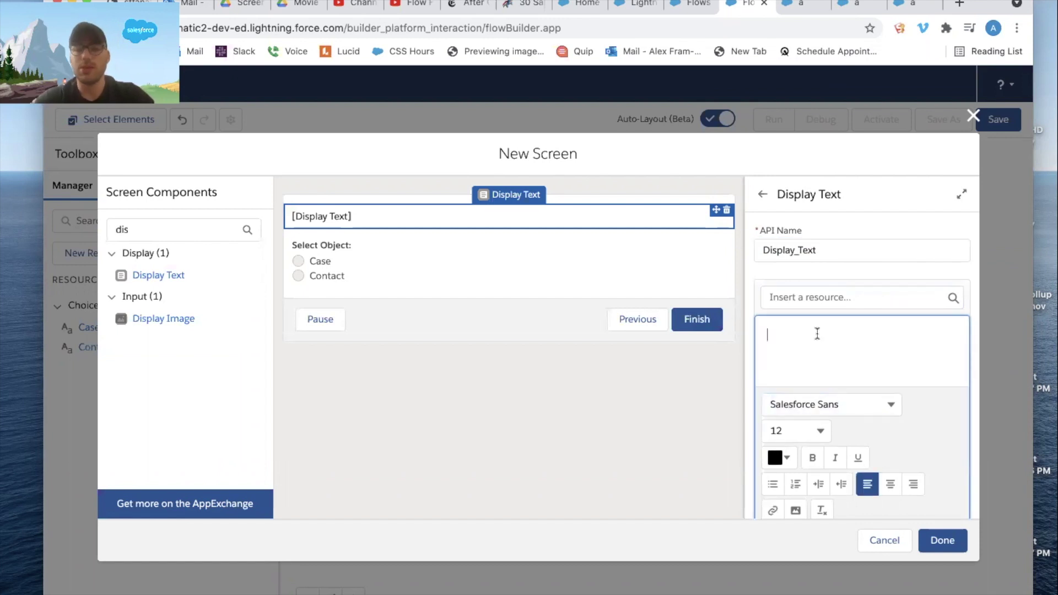
{"action": "type", "text": "Mass Transfer Tool!"}
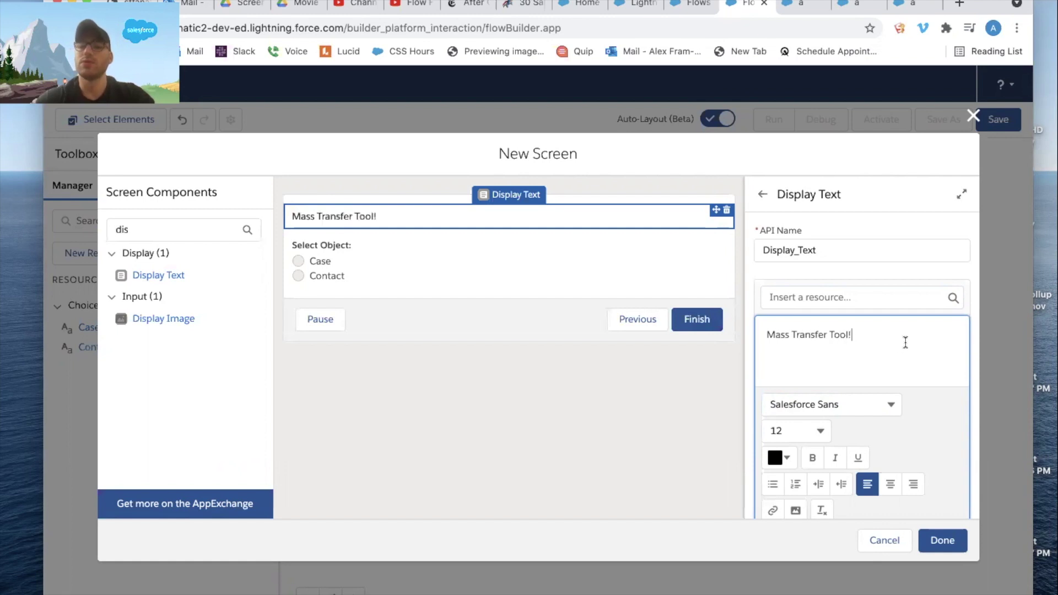
Format the "Mass Transfer Tool!" text as bold at size 16 and finish the screen
{"action": "key", "text": "ctrl+a"}
{"action": "left_click", "coordinate": [812, 458]}
{"action": "left_click", "coordinate": [602, 439]}
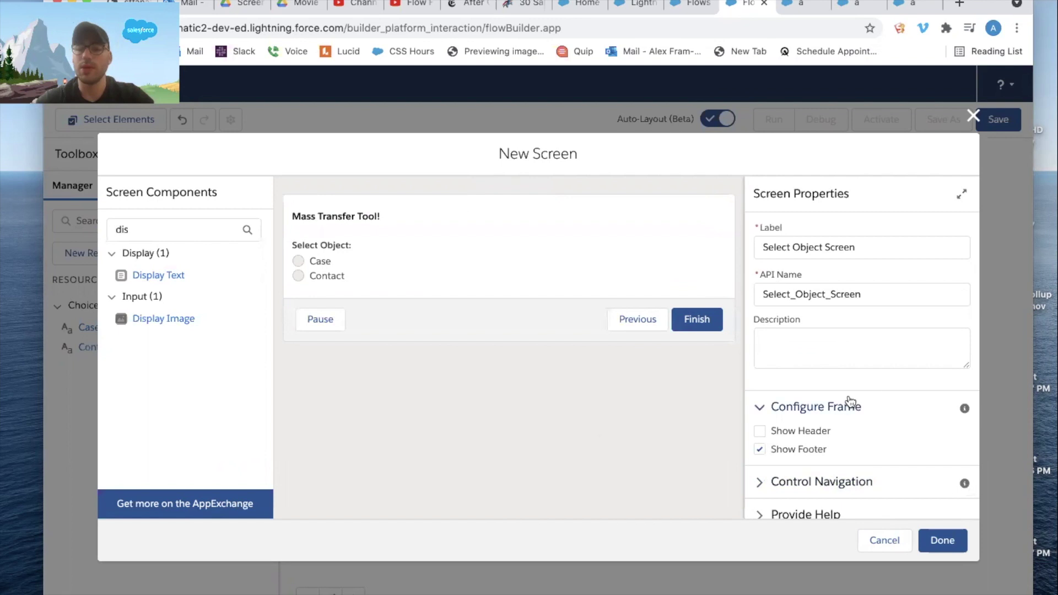
{"action": "left_click", "coordinate": [524, 213]}
{"action": "left_click", "coordinate": [813, 429]}
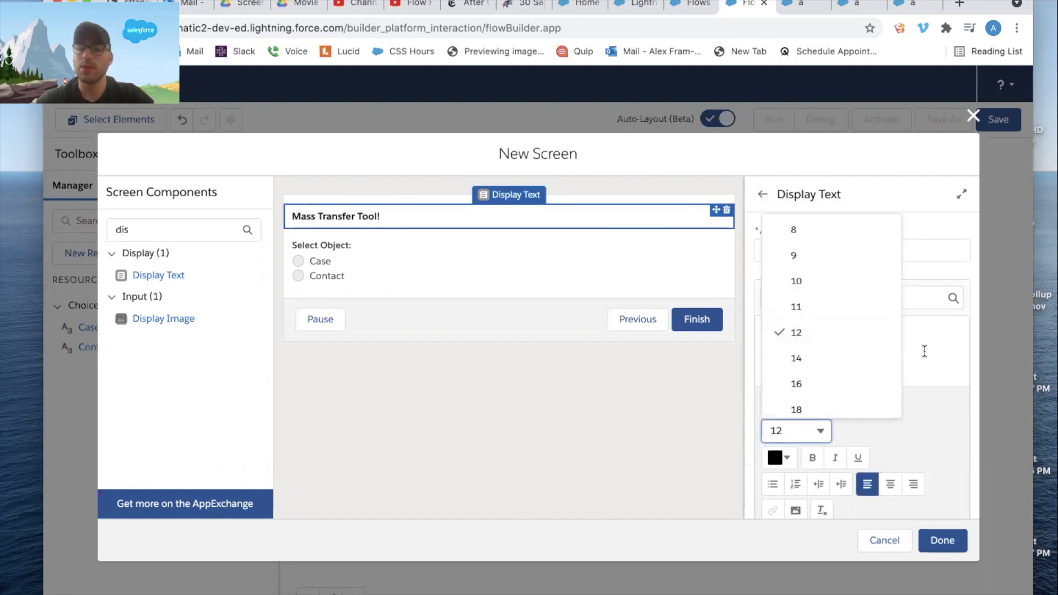
{"action": "left_click_drag", "start_coordinate": [926, 371], "coordinate": [848, 326]}
{"action": "left_click", "coordinate": [810, 432]}
{"action": "left_click", "coordinate": [796, 384]}
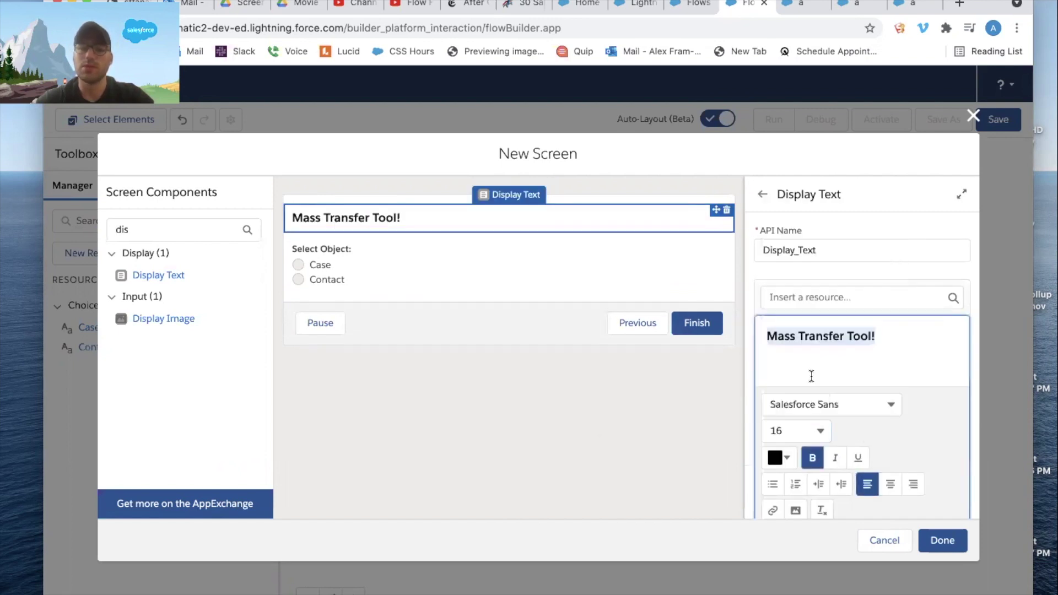
{"action": "left_click", "coordinate": [944, 539]}
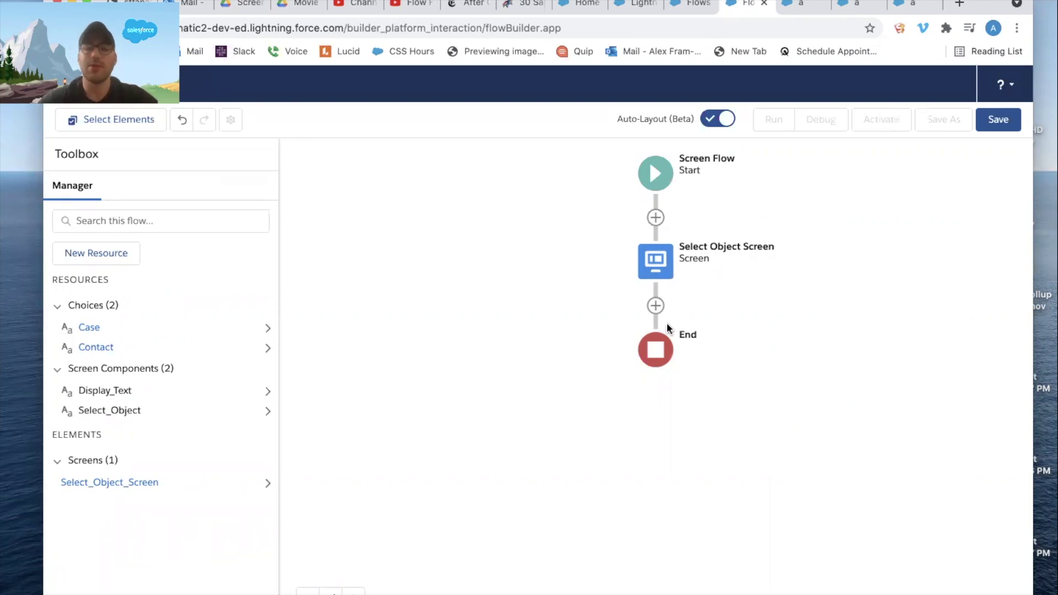
Add a screen labelled "Select User Screen" after the Select Object Screen and hide its header
{"action": "left_click", "coordinate": [655, 306]}
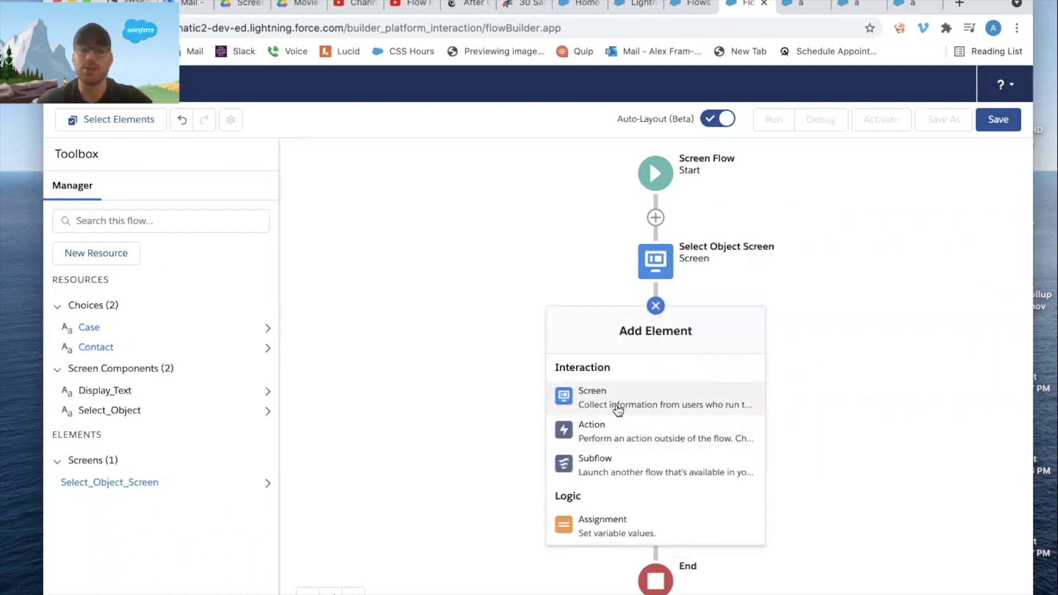
{"action": "left_click", "coordinate": [618, 411]}
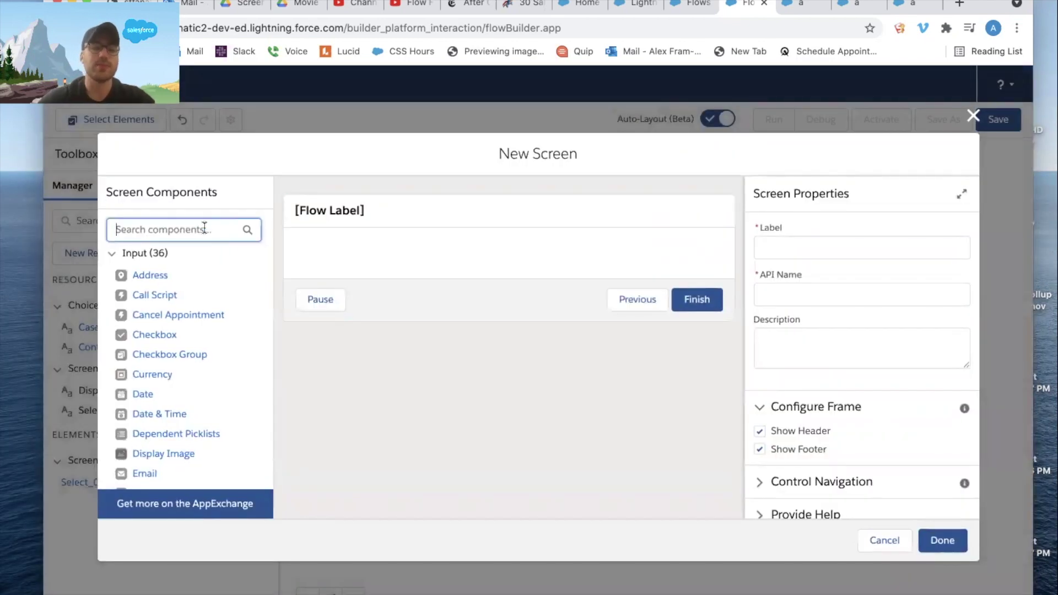
{"action": "left_click", "coordinate": [443, 206]}
{"action": "left_click", "coordinate": [806, 249]}
{"action": "type", "text": "Select User Screen"}
{"action": "key", "text": "Tab"}
{"action": "key", "text": "Tab"}
{"action": "key", "text": "Tab"}
{"action": "key", "text": "Tab"}
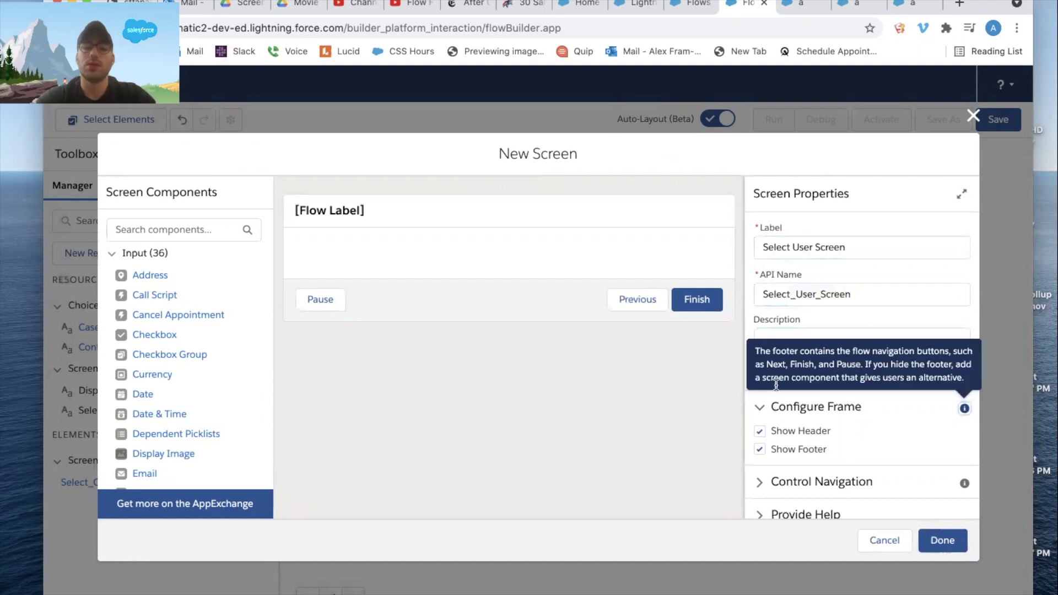
{"action": "left_click", "coordinate": [760, 432]}
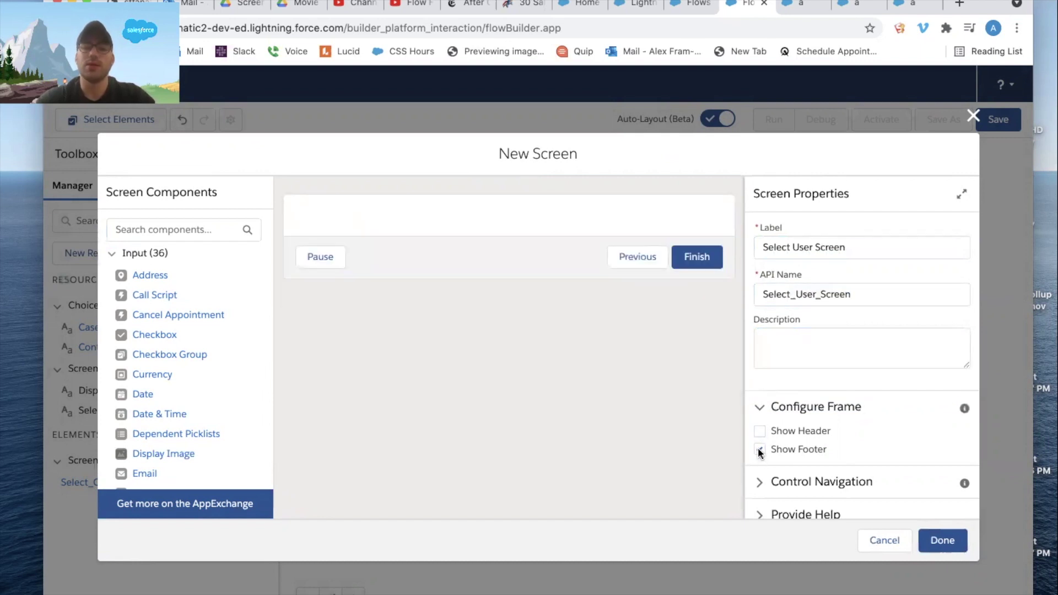
Place two Picklist components on the Select User Screen, one above the other
{"action": "left_click", "coordinate": [196, 228]}
{"action": "type", "text": "pick"}
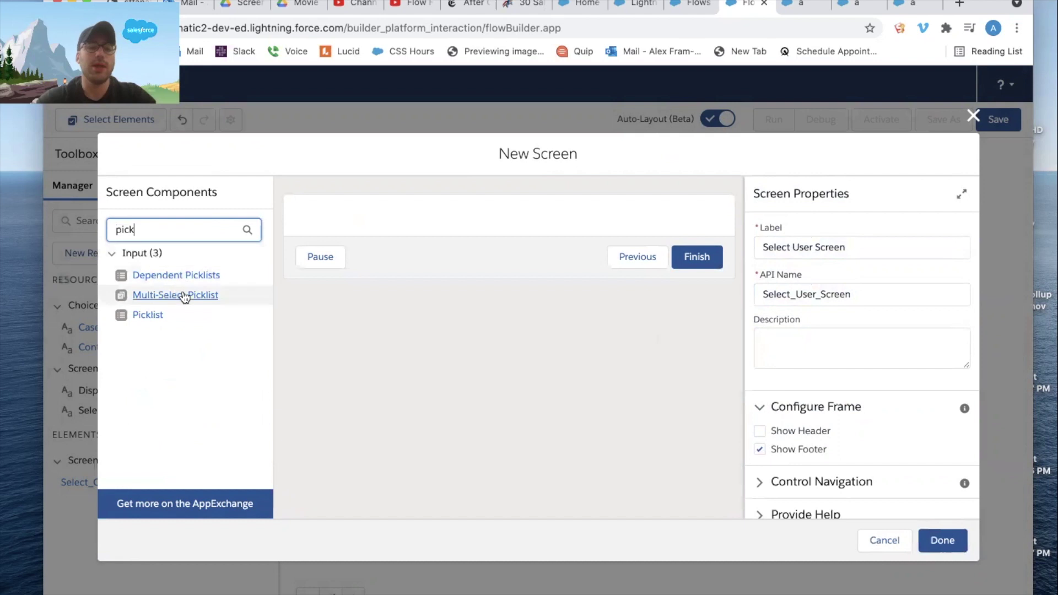
{"action": "left_click_drag", "start_coordinate": [147, 314], "coordinate": [365, 254]}
{"action": "left_click_drag", "start_coordinate": [148, 314], "coordinate": [366, 219]}
Label the upper picklist "Current Owner" with API name Current_Owner
{"action": "left_click", "coordinate": [796, 242]}
{"action": "type", "text": "Cu"}
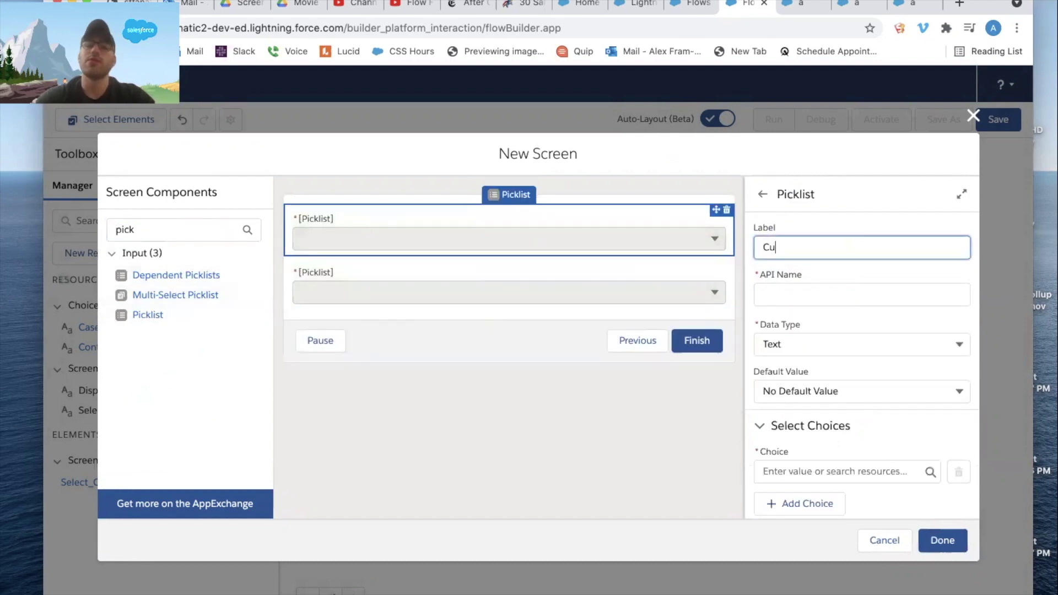
{"action": "type", "text": "rrent Owner"}
{"action": "key", "text": "Tab"}
{"action": "key", "text": "Tab"}
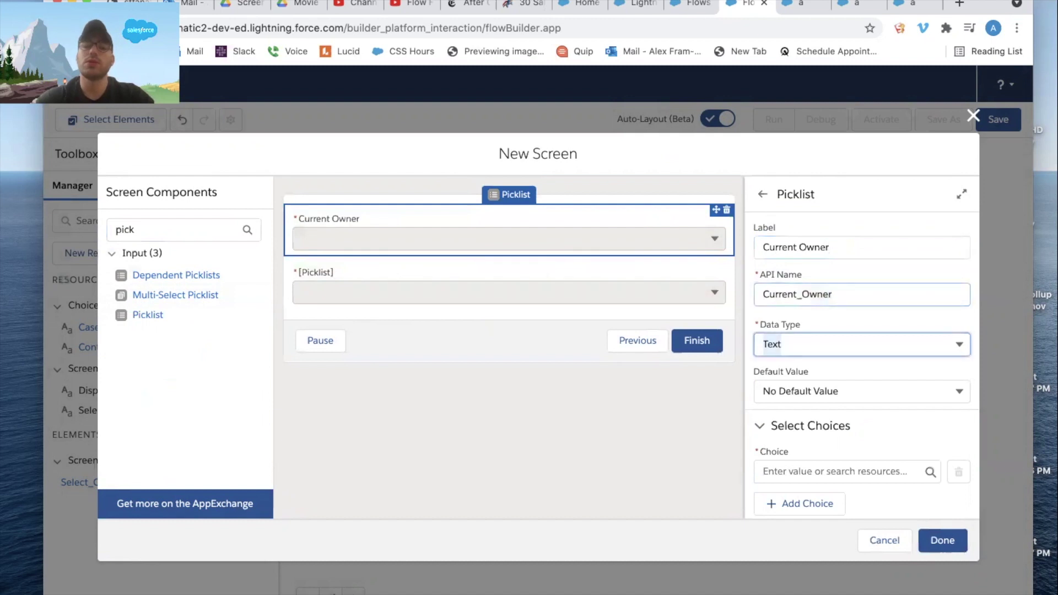
Label the lower picklist "New Owner" with API name New_Owner
{"action": "left_click", "coordinate": [385, 273]}
{"action": "left_click", "coordinate": [831, 248]}
{"action": "type", "text": "New"}
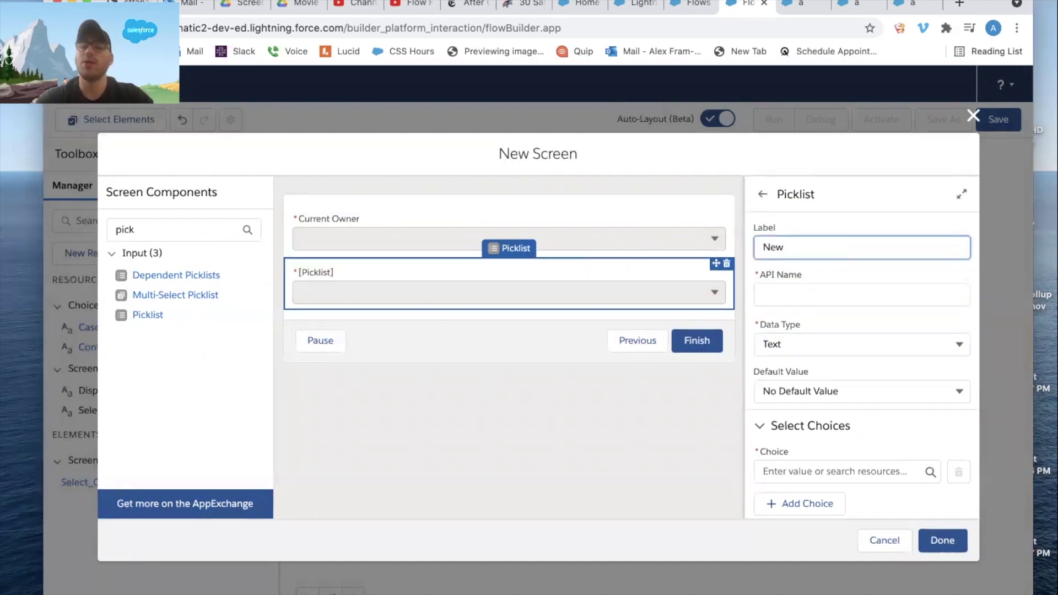
{"action": "key", "text": "Tab"}
{"action": "left_click", "coordinate": [833, 254]}
{"action": "type", "text": "Owner"}
{"action": "key", "text": "Tab"}
{"action": "key", "text": "BackSpace"}
{"action": "key", "text": "Tab"}
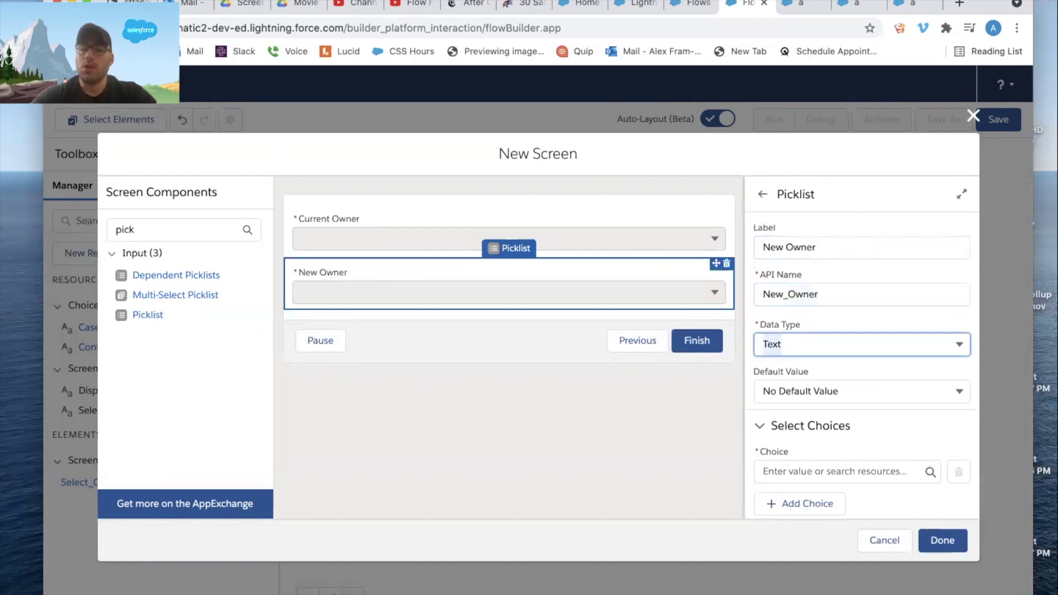
{"action": "key", "text": "Tab"}
Start a new Record Choice Set resource as the choice of the Current Owner picklist
{"action": "scroll", "coordinate": [800, 285], "scroll_direction": "down", "scroll_amount": 2}
{"action": "left_click", "coordinate": [598, 223]}
{"action": "scroll", "coordinate": [810, 411], "scroll_direction": "down", "scroll_amount": 3}
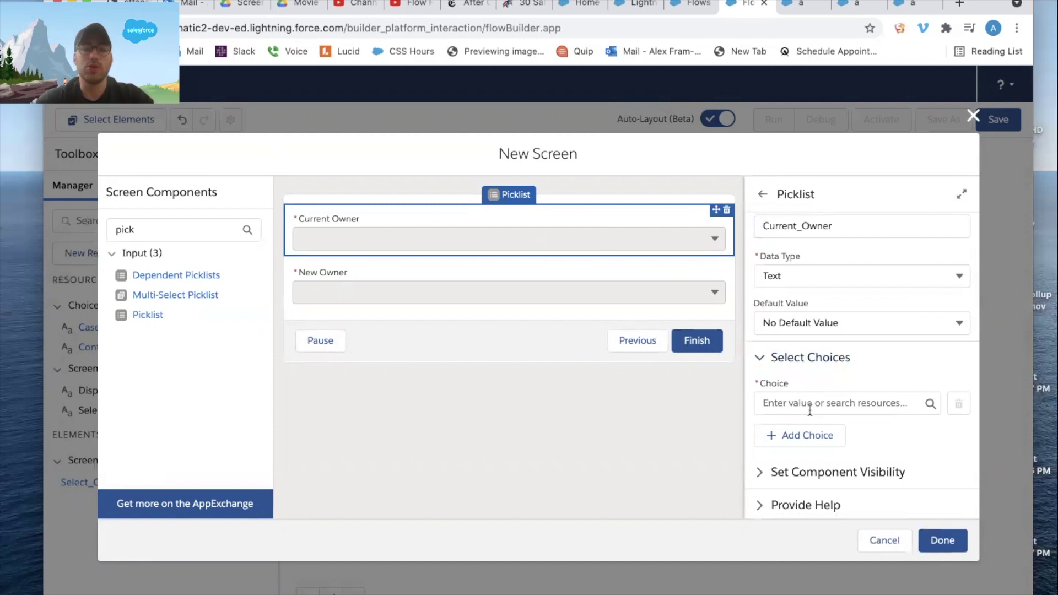
{"action": "left_click", "coordinate": [809, 408]}
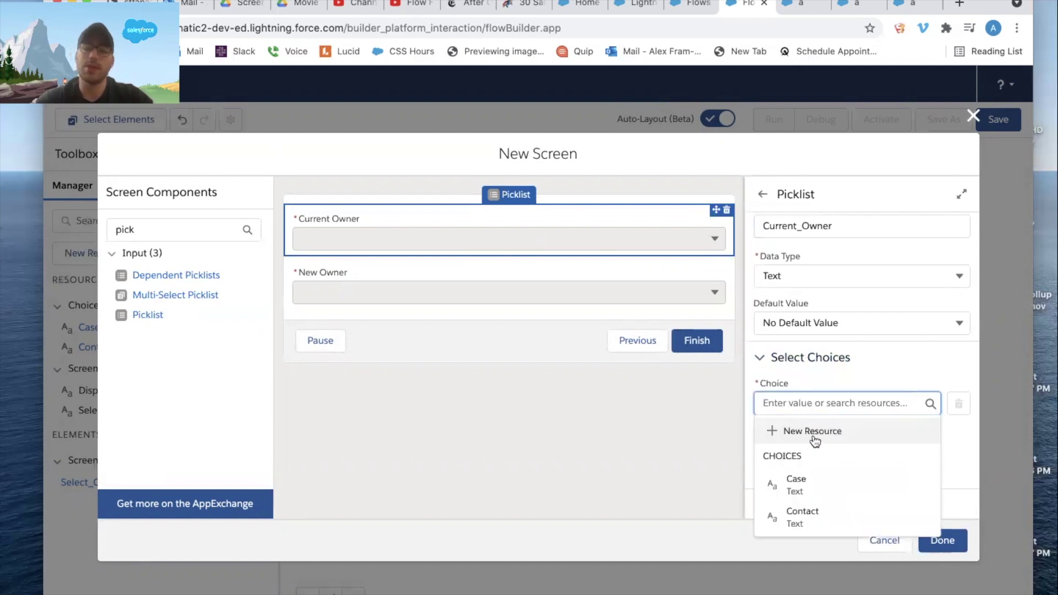
{"action": "left_click", "coordinate": [813, 431]}
{"action": "left_click", "coordinate": [385, 301]}
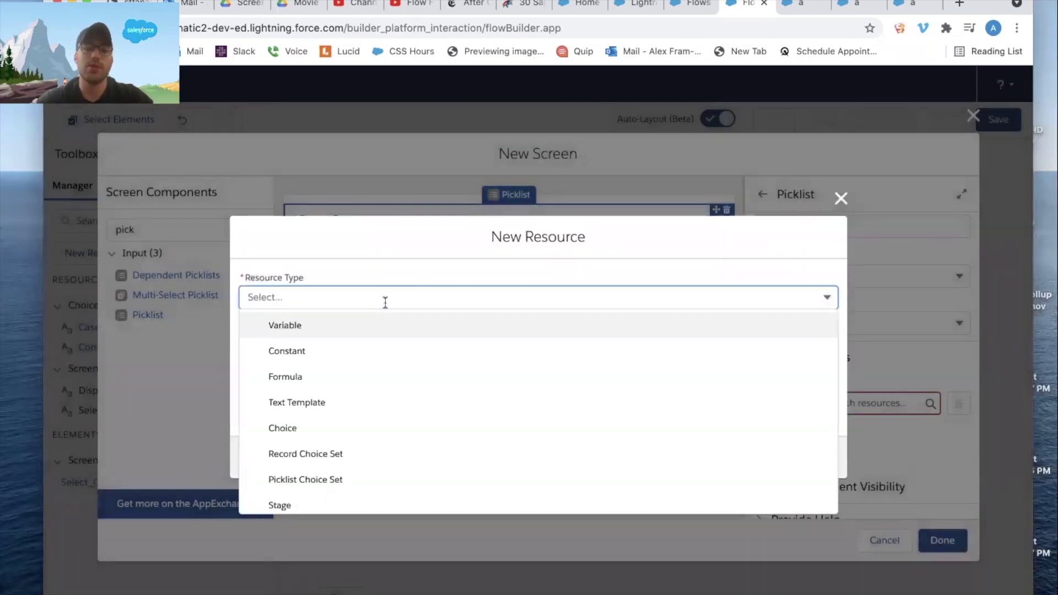
{"action": "left_click", "coordinate": [309, 454]}
Give the record choice set the API name ActiveUsers and the description "Active Users"
{"action": "left_click", "coordinate": [326, 330]}
{"action": "type", "text": "User"}
{"action": "left_click", "coordinate": [247, 321]}
{"action": "type", "text": "Active"}
{"action": "left_click", "coordinate": [307, 325]}
{"action": "type", "text": "s"}
{"action": "key", "text": "Tab"}
{"action": "key", "text": "Tab"}
{"action": "left_click_drag", "start_coordinate": [350, 322], "coordinate": [268, 362]}
{"action": "left_click", "coordinate": [268, 362]}
{"action": "type", "text": "ActiveUsers"}
{"action": "left_click", "coordinate": [275, 368]}
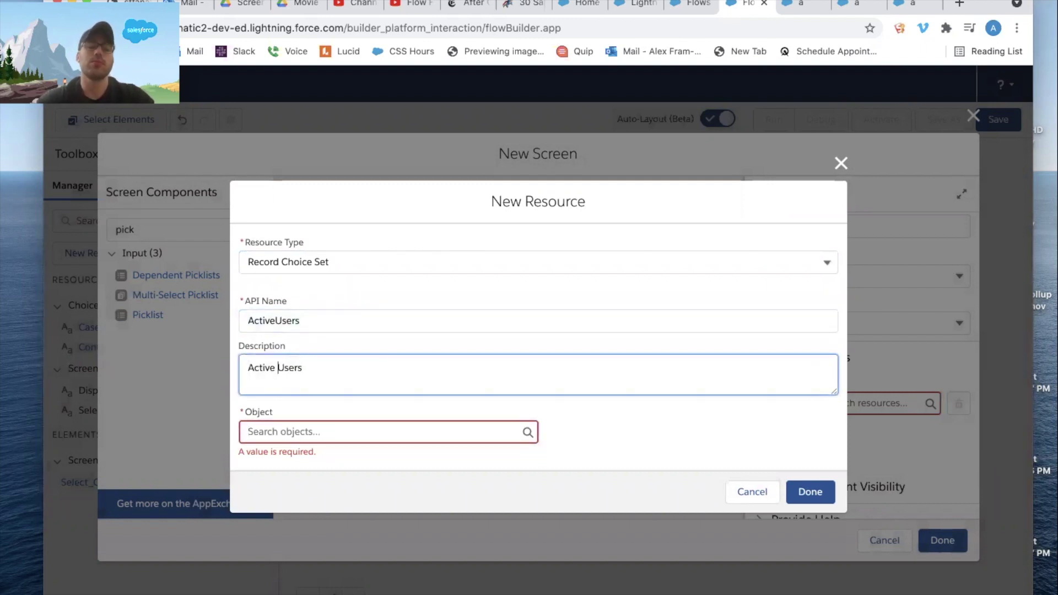
Set User as the object of the ActiveUsers record choice set
{"action": "left_click", "coordinate": [308, 433]}
{"action": "type", "text": "user"}
{"action": "scroll", "coordinate": [361, 349], "scroll_direction": "down", "scroll_amount": 1}
{"action": "scroll", "coordinate": [361, 349], "scroll_direction": "down", "scroll_amount": 1}
{"action": "left_click", "coordinate": [361, 386]}
Filter the user records to those where IsActive equals {!$GlobalConstant.True}
{"action": "scroll", "coordinate": [496, 309], "scroll_direction": "down", "scroll_amount": 3}
{"action": "scroll", "coordinate": [484, 323], "scroll_direction": "down", "scroll_amount": 1}
{"action": "left_click", "coordinate": [346, 270]}
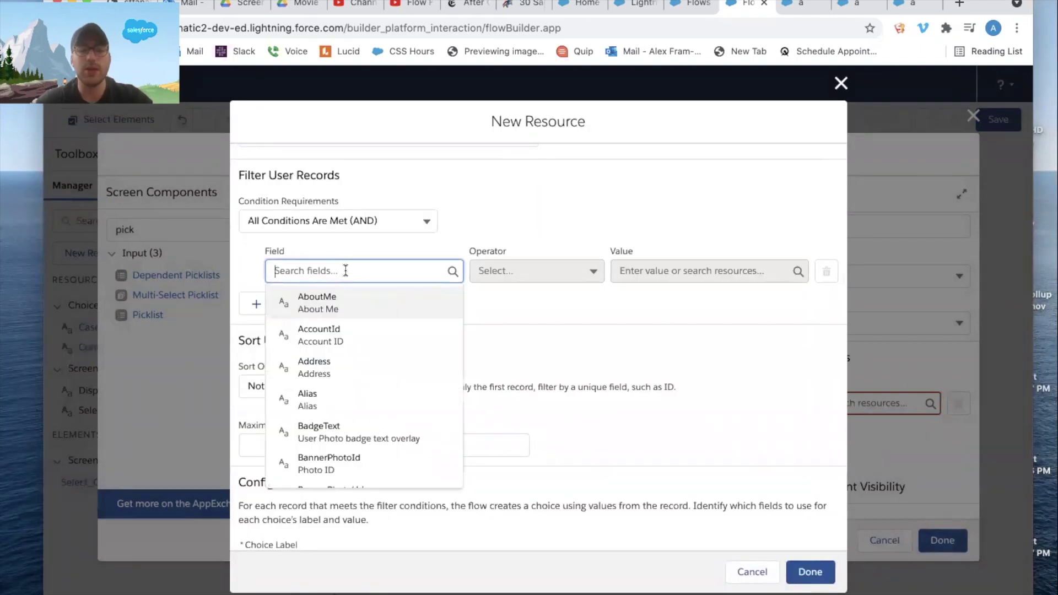
{"action": "type", "text": "active"}
{"action": "left_click", "coordinate": [347, 299]}
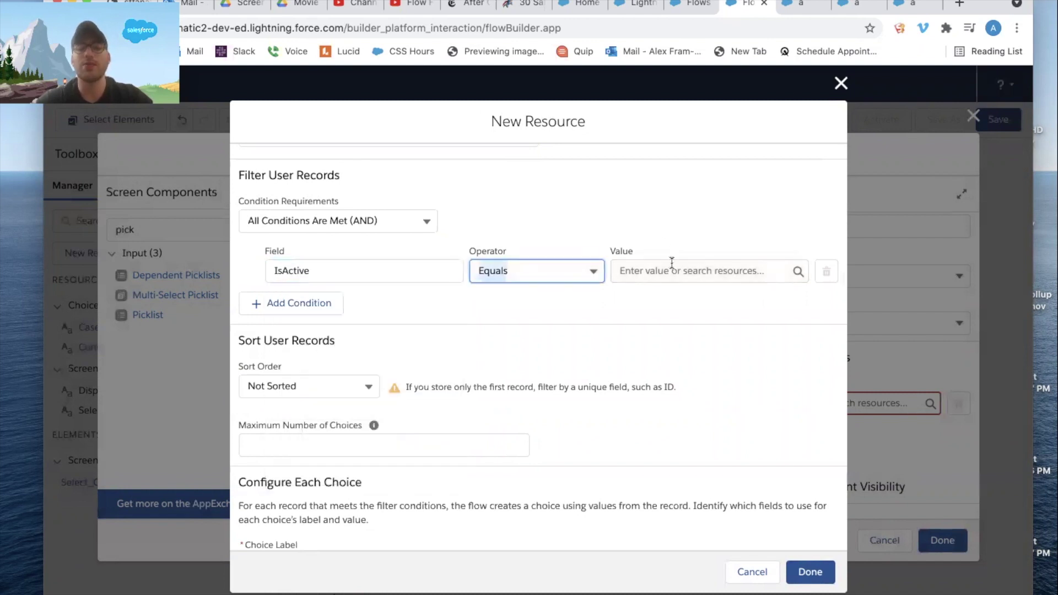
{"action": "left_click", "coordinate": [670, 268]}
{"action": "type", "text": "true"}
{"action": "left_click", "coordinate": [672, 324]}
{"action": "scroll", "coordinate": [657, 227], "scroll_direction": "down", "scroll_amount": 2}
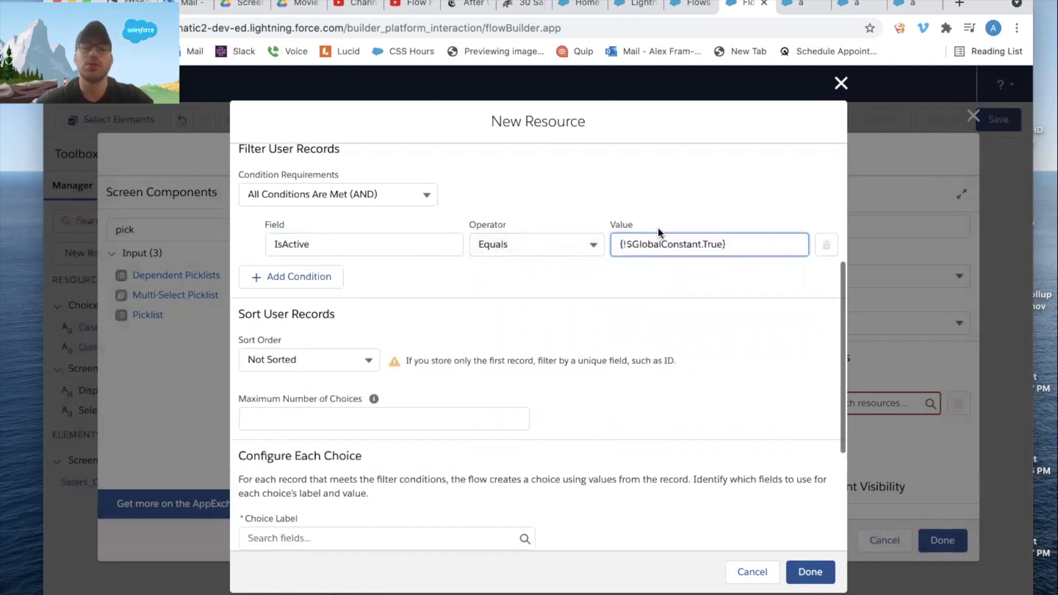
Sort the user records in ascending order by FirstName
{"action": "left_click", "coordinate": [309, 245]}
{"action": "left_click", "coordinate": [280, 274]}
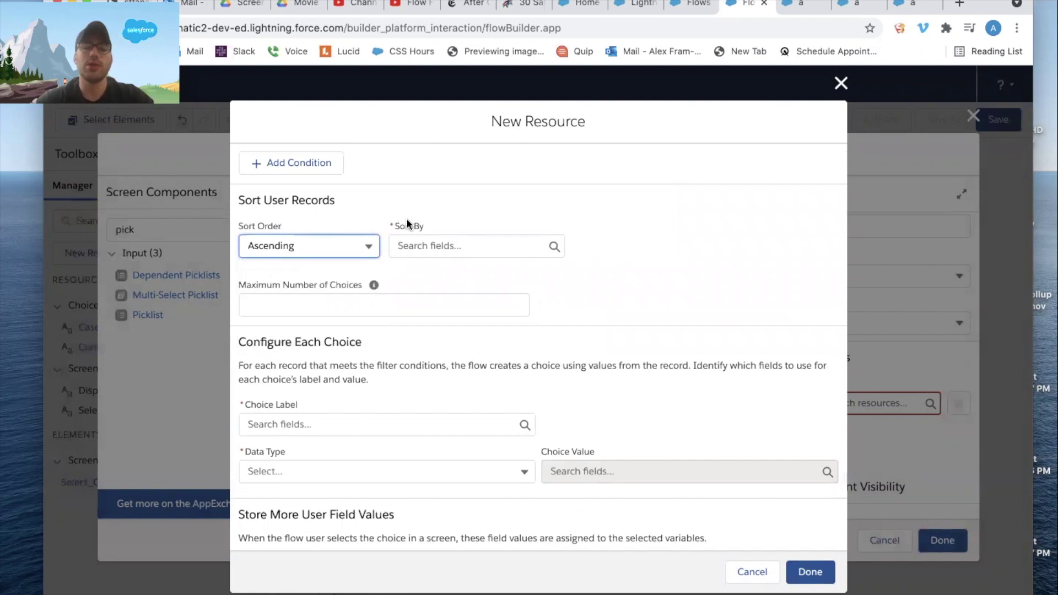
{"action": "left_click", "coordinate": [431, 245]}
{"action": "type", "text": "full"}
{"action": "key", "text": "BackSpace"}
{"action": "type", "text": "irst"}
{"action": "left_click", "coordinate": [466, 273]}
{"action": "scroll", "coordinate": [348, 358], "scroll_direction": "down", "scroll_amount": 2}
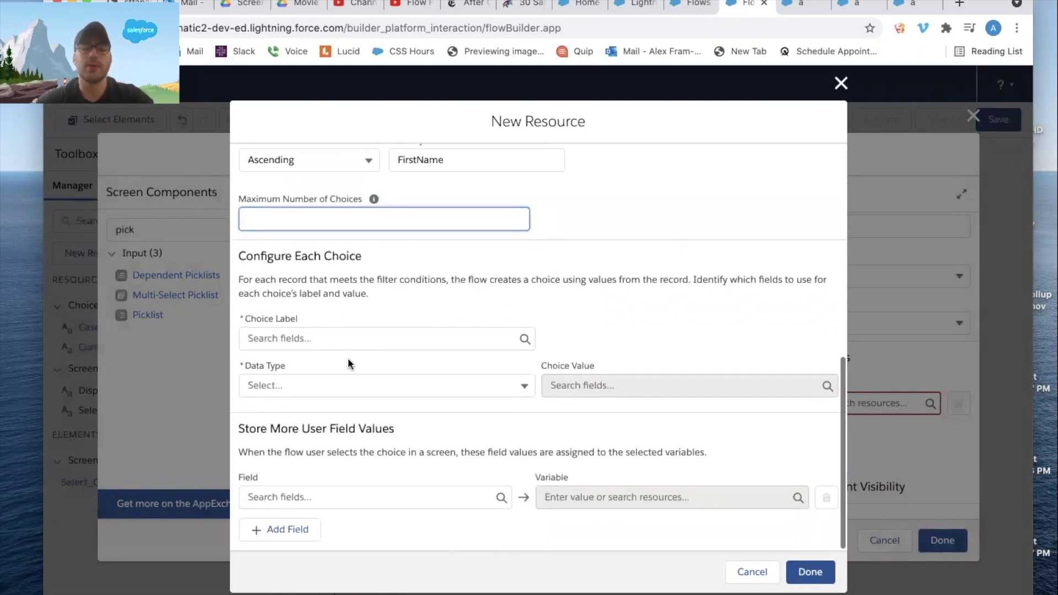
Use the Name field as each choice's label and set the data type to Text
{"action": "left_click", "coordinate": [461, 338]}
{"action": "type", "text": "nam"}
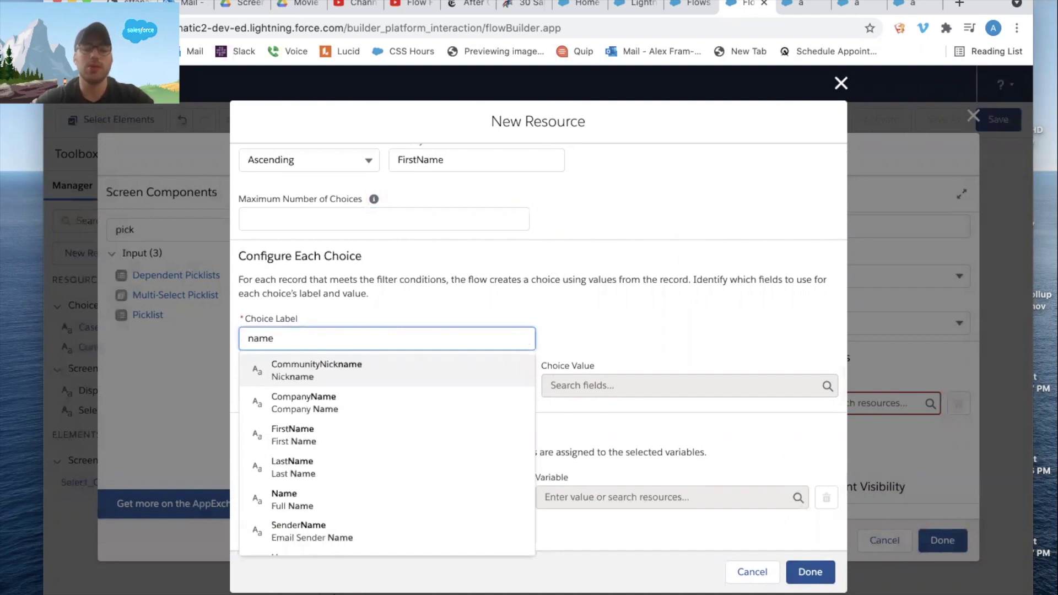
{"action": "type", "text": "e"}
{"action": "left_click", "coordinate": [303, 502]}
{"action": "left_click", "coordinate": [324, 382]}
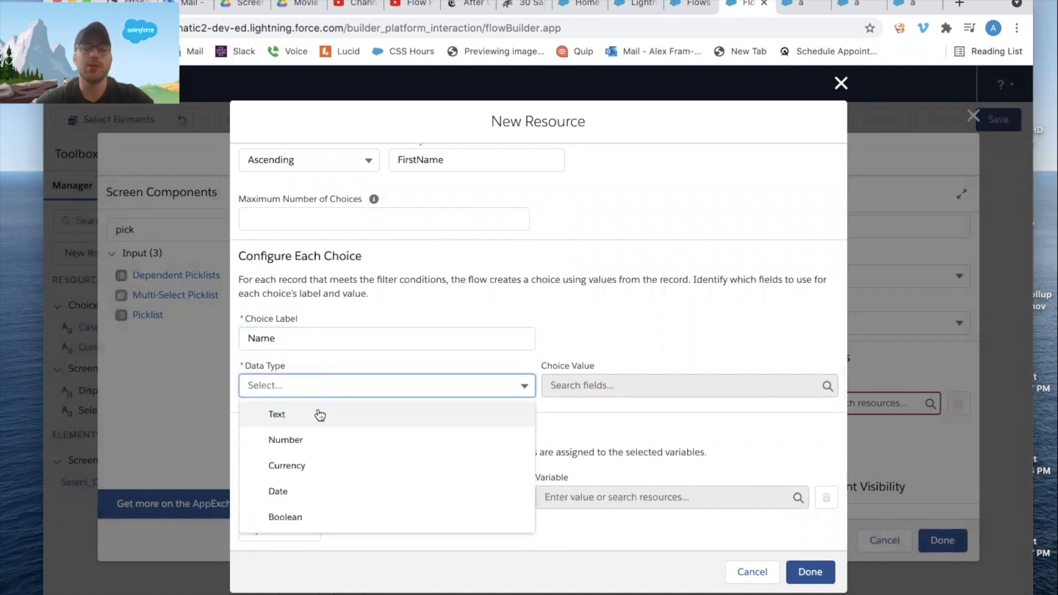
{"action": "left_click", "coordinate": [319, 413]}
Use the Id field as each choice's value and save the record choice set
{"action": "left_click", "coordinate": [609, 385]}
{"action": "type", "text": "id"}
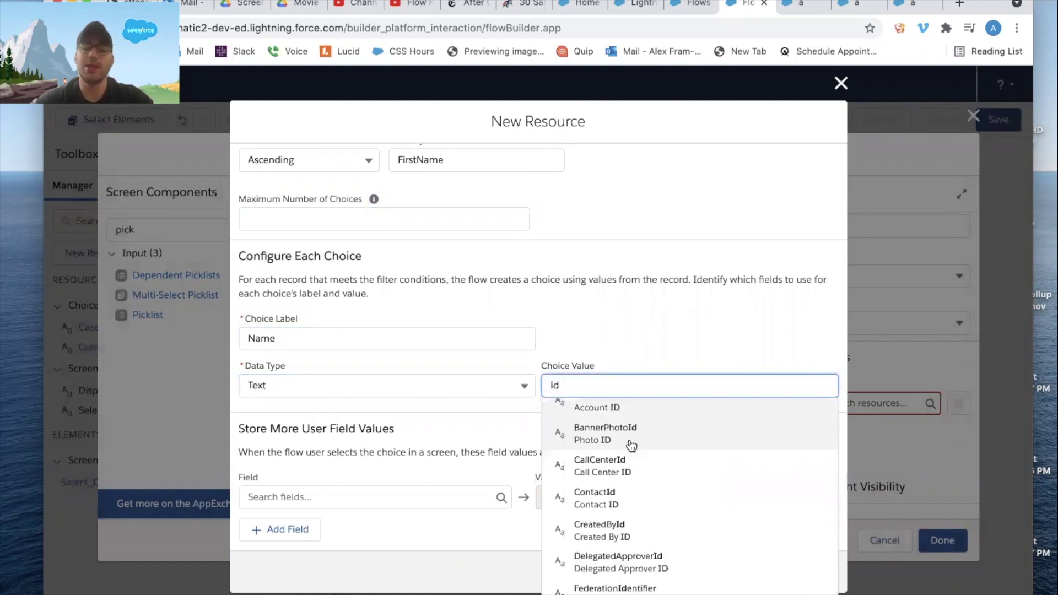
{"action": "scroll", "coordinate": [632, 445], "scroll_direction": "down", "scroll_amount": 3}
{"action": "left_click", "coordinate": [630, 439]}
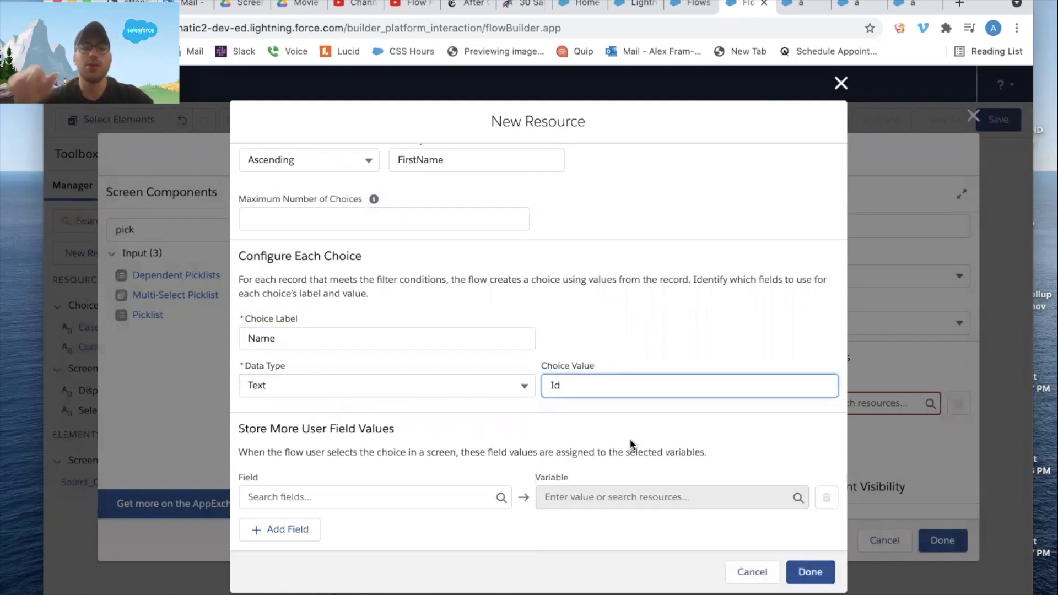
{"action": "left_click", "coordinate": [637, 347]}
{"action": "left_click", "coordinate": [809, 572]}
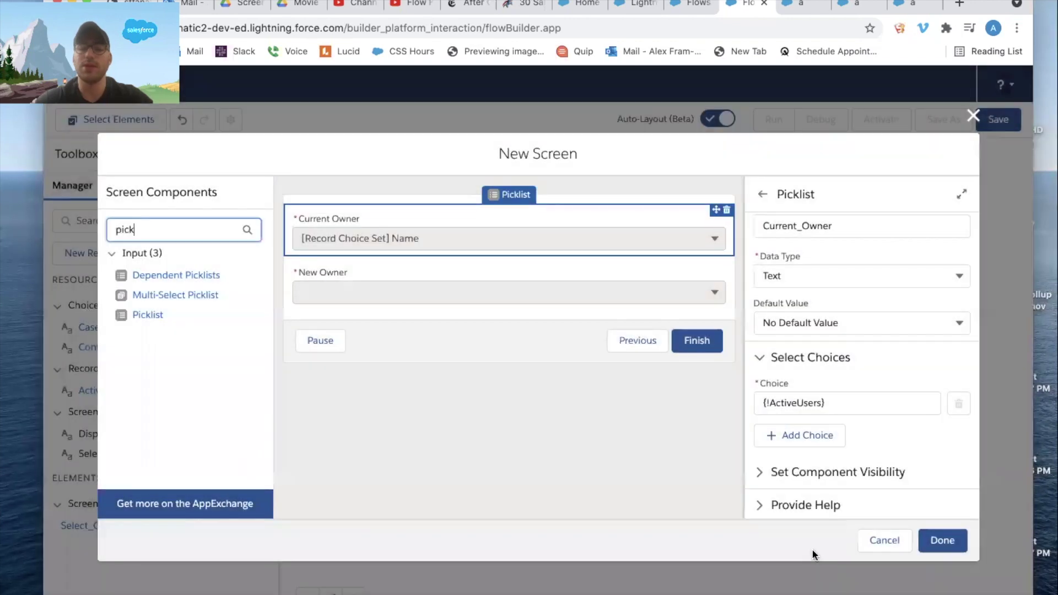
Assign the ActiveUsers record choice set to the New Owner picklist and finish the screen
{"action": "left_click", "coordinate": [505, 290]}
{"action": "left_click", "coordinate": [806, 473]}
{"action": "type", "text": "user"}
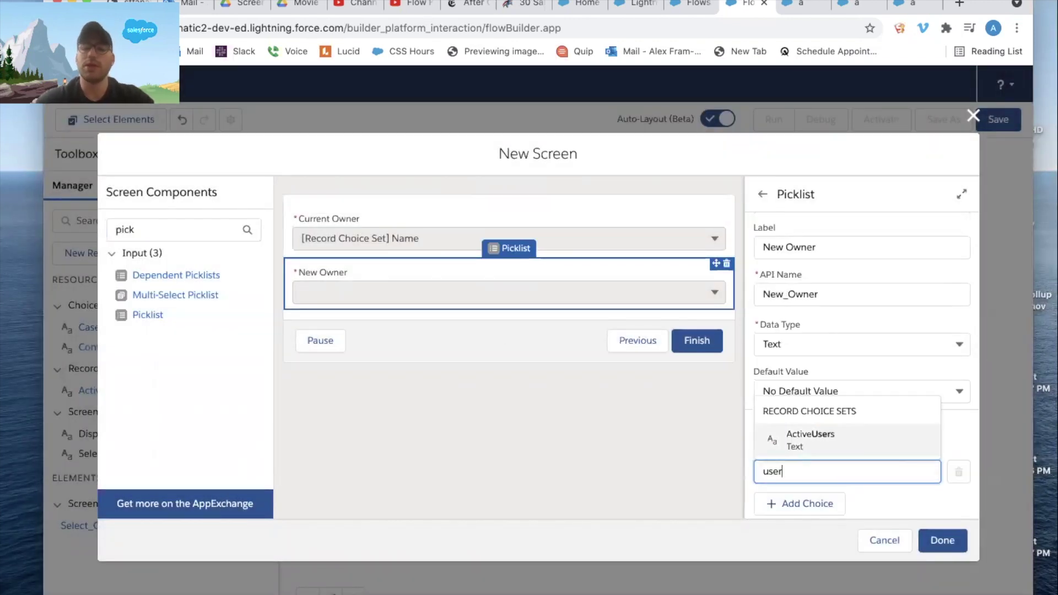
{"action": "left_click", "coordinate": [828, 444]}
{"action": "left_click", "coordinate": [935, 538]}
Add a Decision after the Select User Screen with label and description "Object Type?" and API name Object_Type
{"action": "left_click_drag", "start_coordinate": [802, 367], "coordinate": [768, 340]}
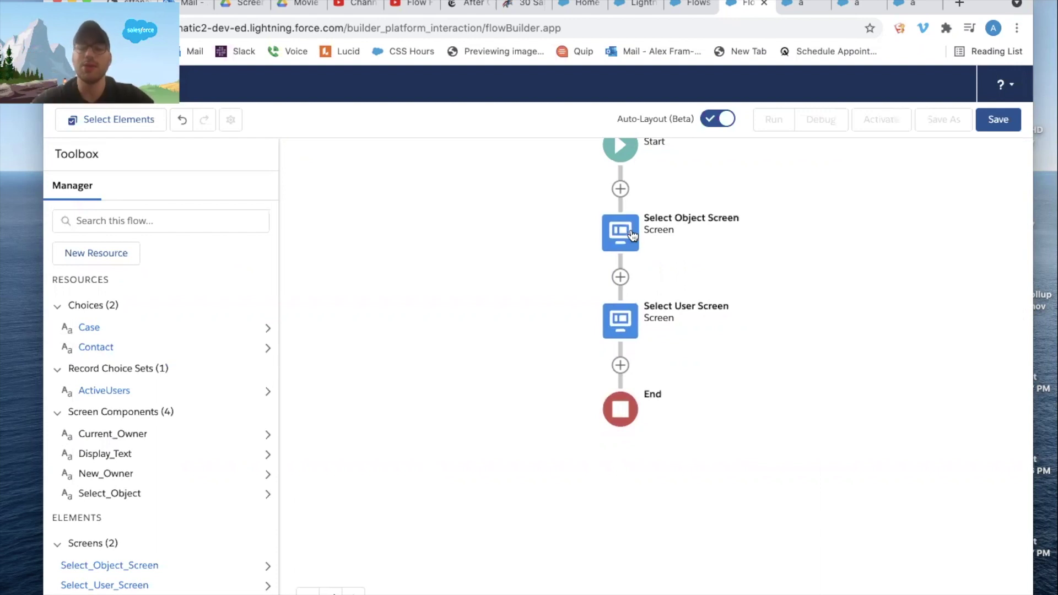
{"action": "left_click", "coordinate": [619, 365]}
{"action": "scroll", "coordinate": [609, 484], "scroll_direction": "down", "scroll_amount": 2}
{"action": "left_click", "coordinate": [589, 536]}
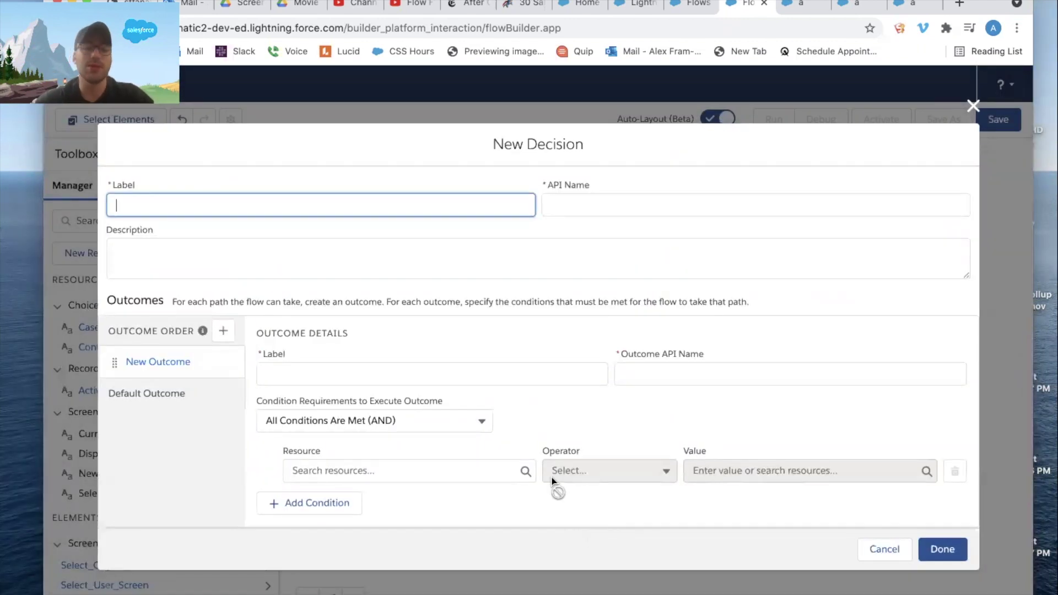
{"action": "type", "text": "Object Type"}
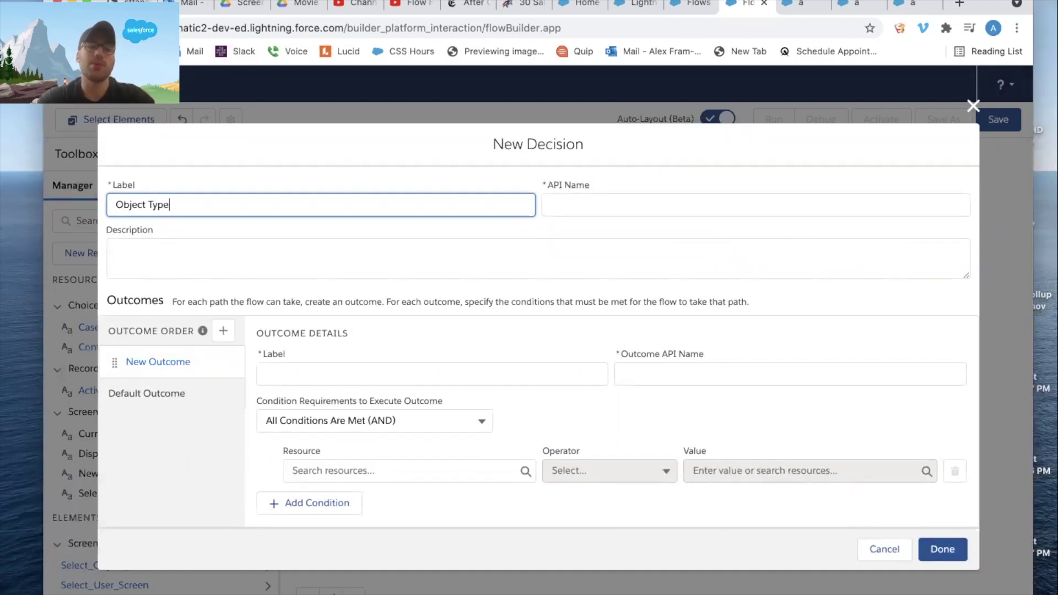
{"action": "key", "text": "Tab"}
{"action": "key", "text": "Tab"}
{"action": "left_click_drag", "start_coordinate": [215, 207], "coordinate": [113, 207]}
{"action": "key", "text": "super+c"}
{"action": "left_click", "coordinate": [140, 256]}
{"action": "key", "text": "super+v"}
Label the decision's first outcome "Case - True?" with API name Case_True
{"action": "left_click", "coordinate": [320, 368]}
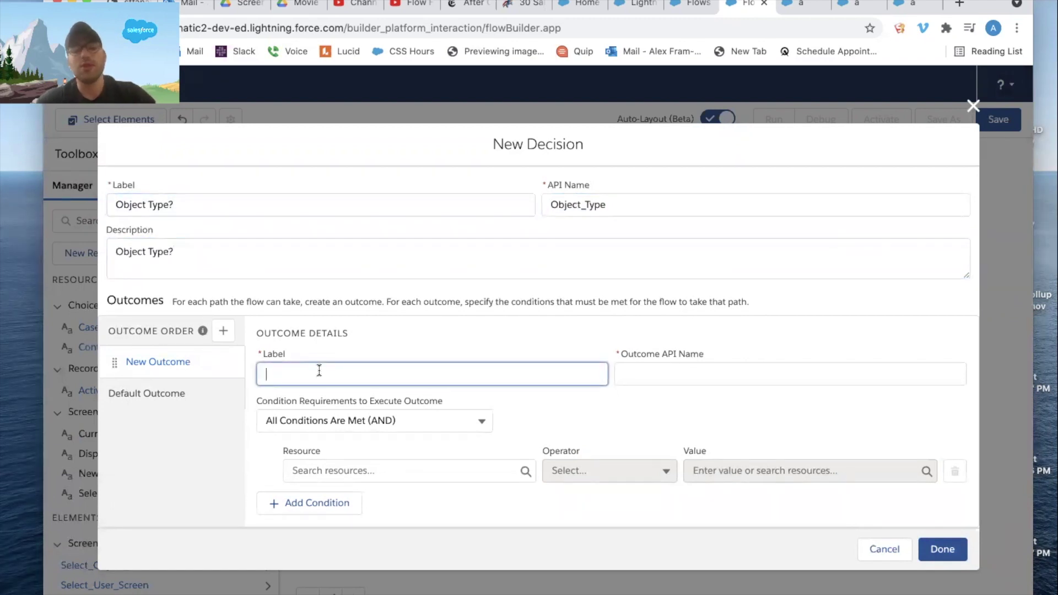
{"action": "type", "text": "Case"}
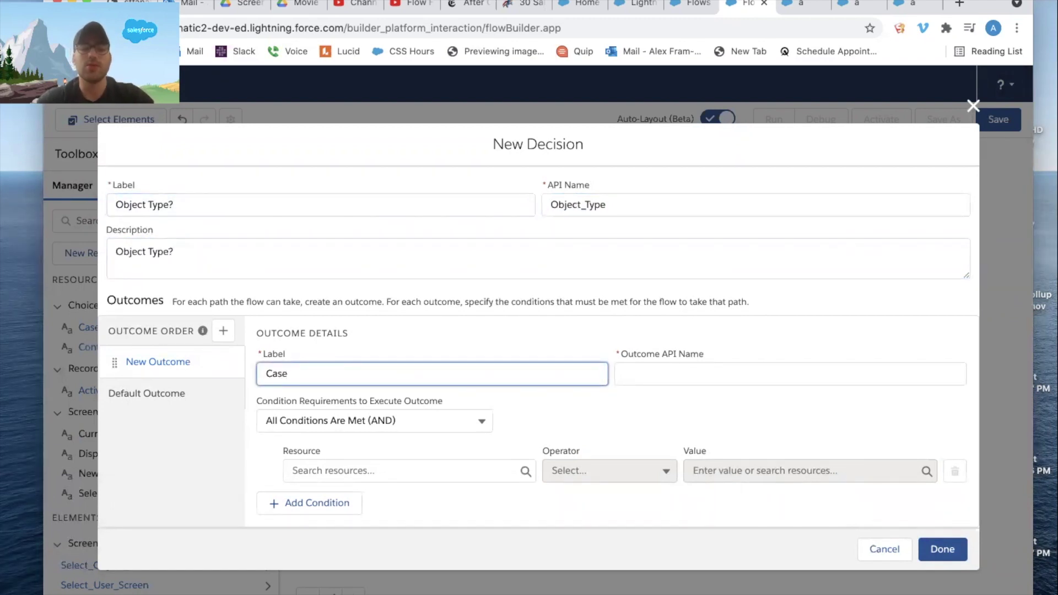
{"action": "type", "text": " - True?"}
{"action": "key", "text": "Tab"}
{"action": "key", "text": "Tab"}
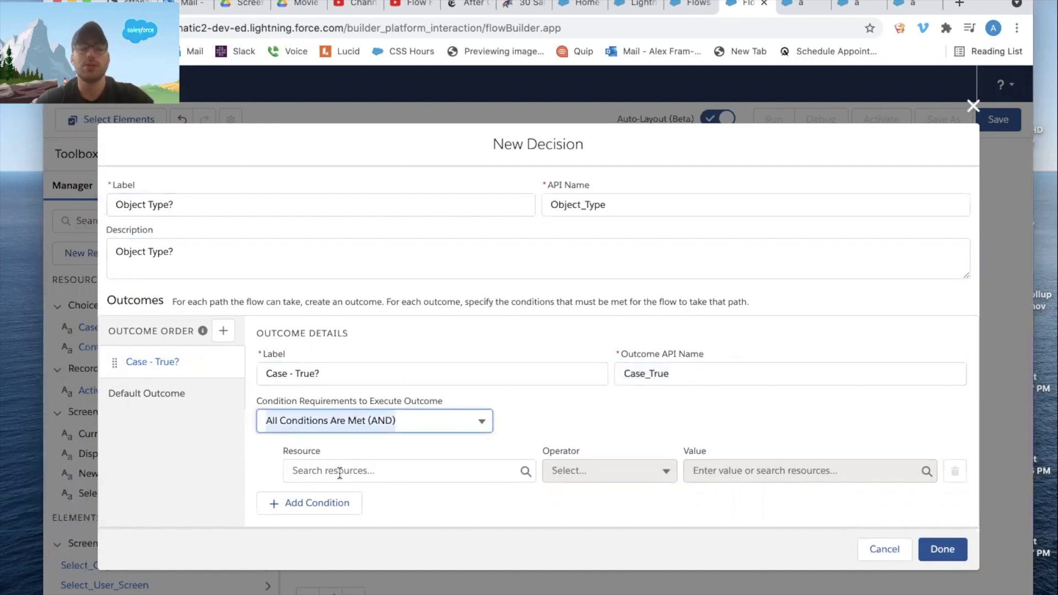
Set the Case outcome's condition to Select_Object equals the Case choice
{"action": "left_click", "coordinate": [337, 471]}
{"action": "scroll", "coordinate": [413, 373], "scroll_direction": "down", "scroll_amount": 5}
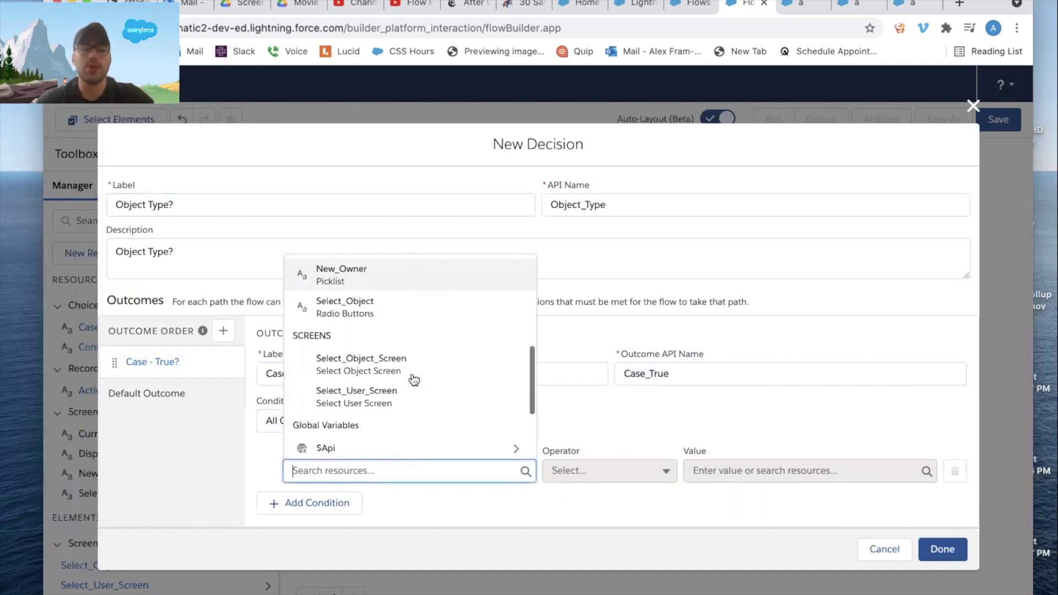
{"action": "left_click", "coordinate": [397, 321]}
{"action": "left_click", "coordinate": [751, 471]}
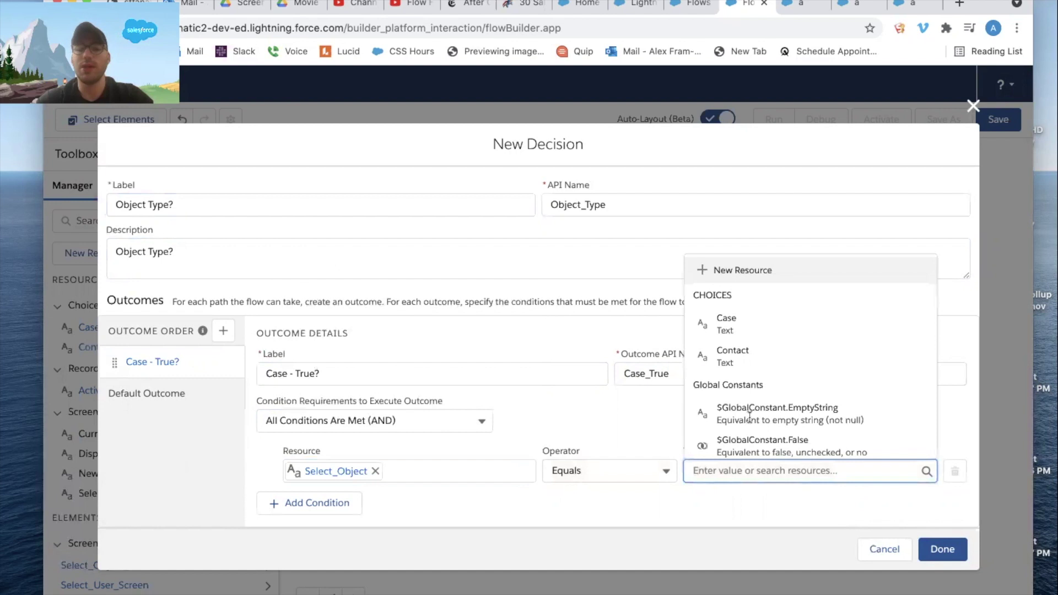
{"action": "left_click", "coordinate": [747, 328]}
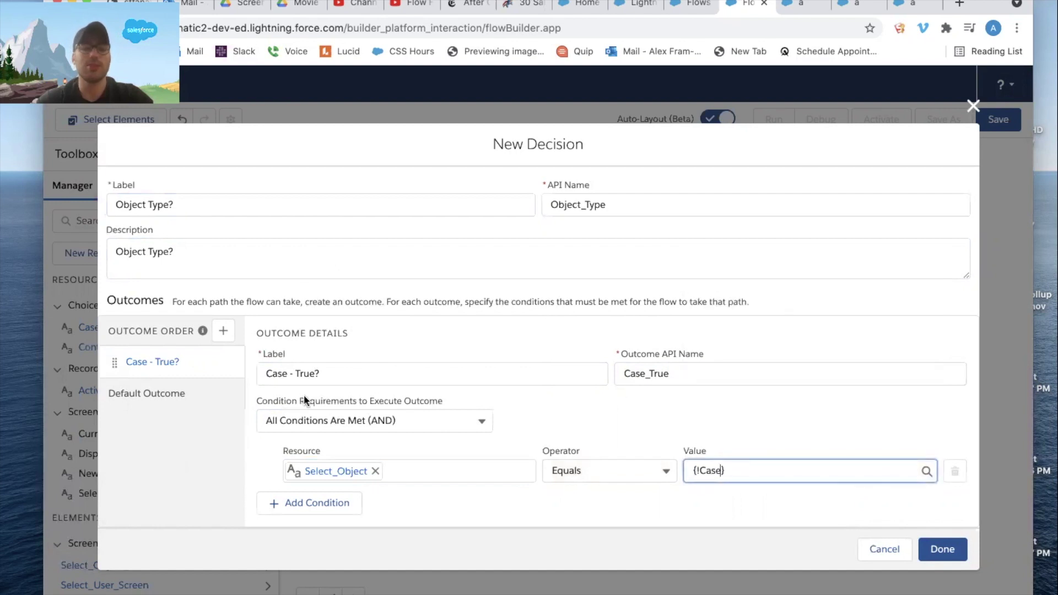
Add a second outcome to the decision labelled "Contact - True?" with API name Contact_True
{"action": "left_click", "coordinate": [223, 333]}
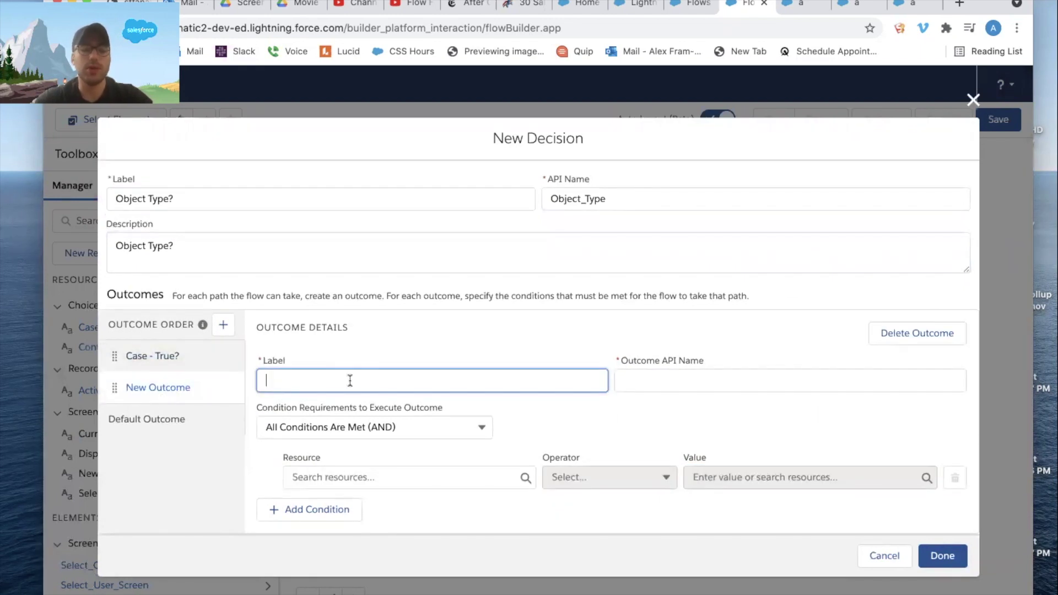
{"action": "type", "text": "Contact - True"}
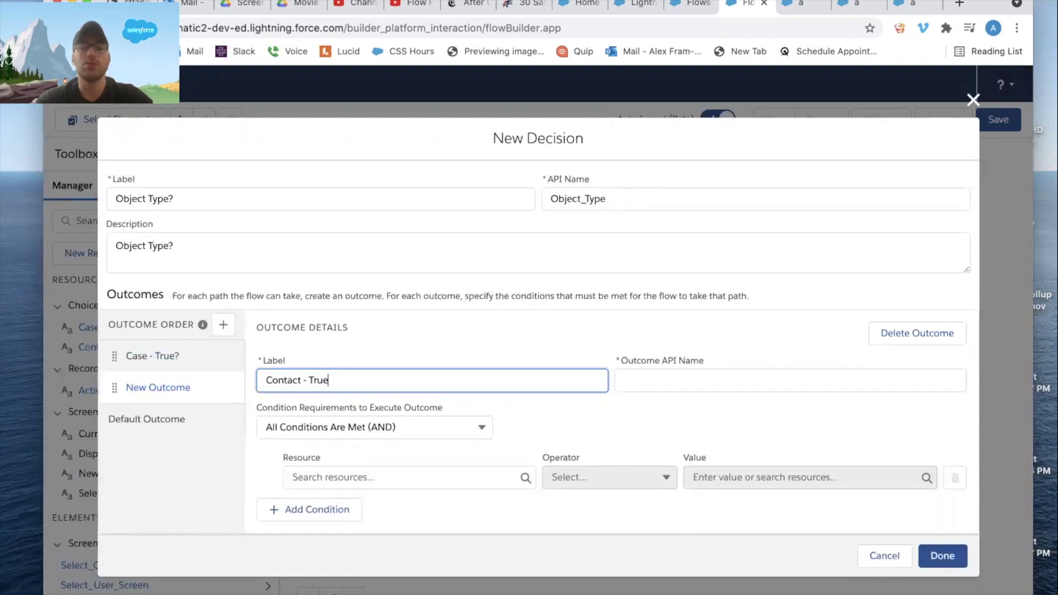
{"action": "key", "text": "Tab"}
{"action": "key", "text": "Tab"}
{"action": "left_click", "coordinate": [372, 380]}
{"action": "type", "text": "?"}
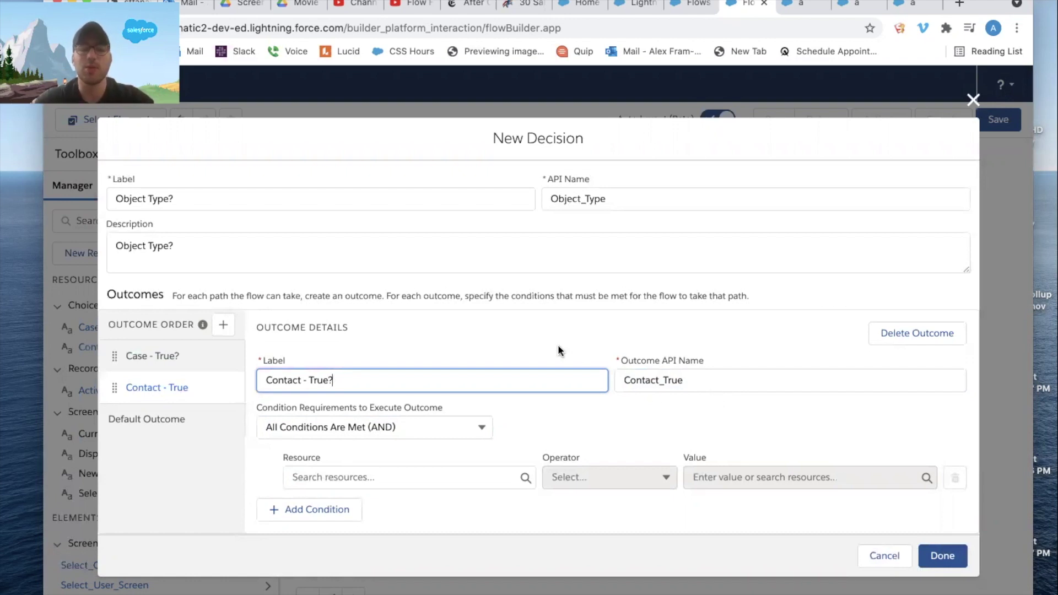
Set the Contact outcome's condition to Select_Object equals the Contact choice and finish the decision
{"action": "left_click", "coordinate": [353, 477]}
{"action": "scroll", "coordinate": [454, 386], "scroll_direction": "down", "scroll_amount": 3}
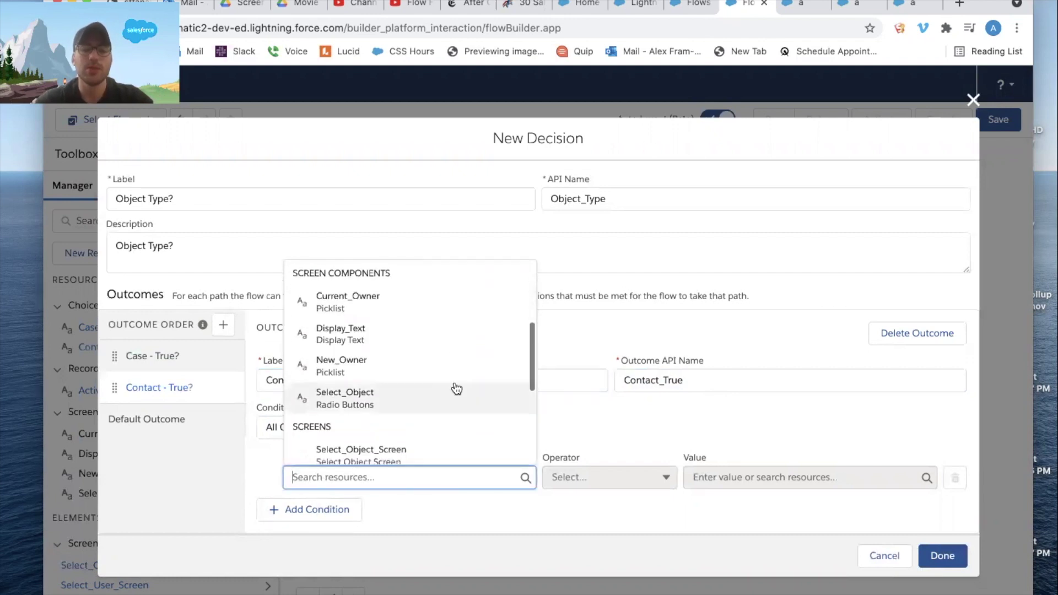
{"action": "left_click", "coordinate": [420, 396]}
{"action": "left_click", "coordinate": [750, 476]}
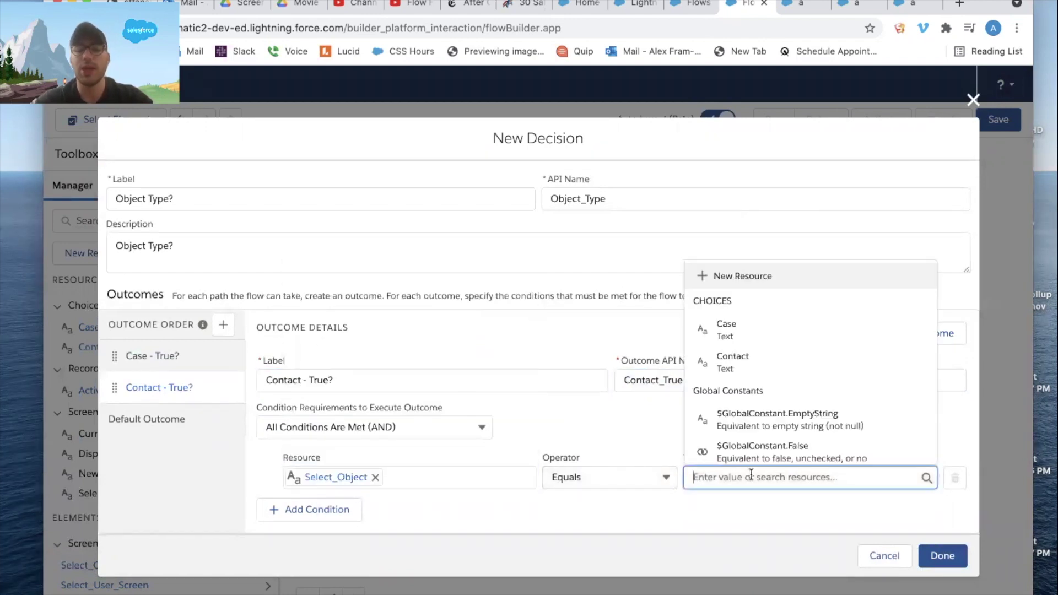
{"action": "left_click", "coordinate": [756, 364]}
{"action": "left_click", "coordinate": [942, 557]}
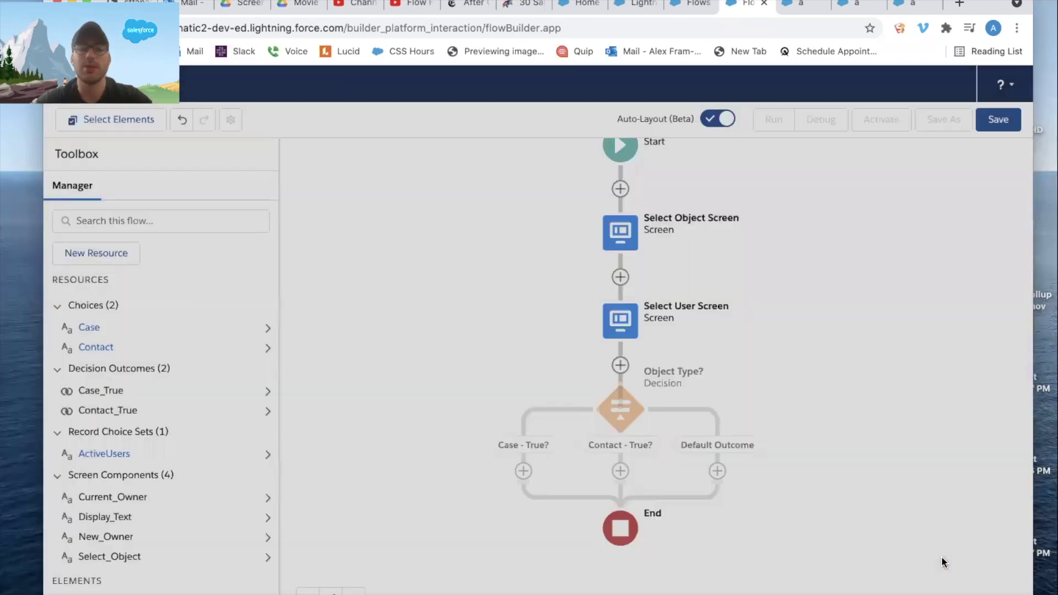
{"action": "scroll", "coordinate": [871, 386], "scroll_direction": "down", "scroll_amount": 2}
{"action": "scroll", "coordinate": [867, 338], "scroll_direction": "down", "scroll_amount": 3}
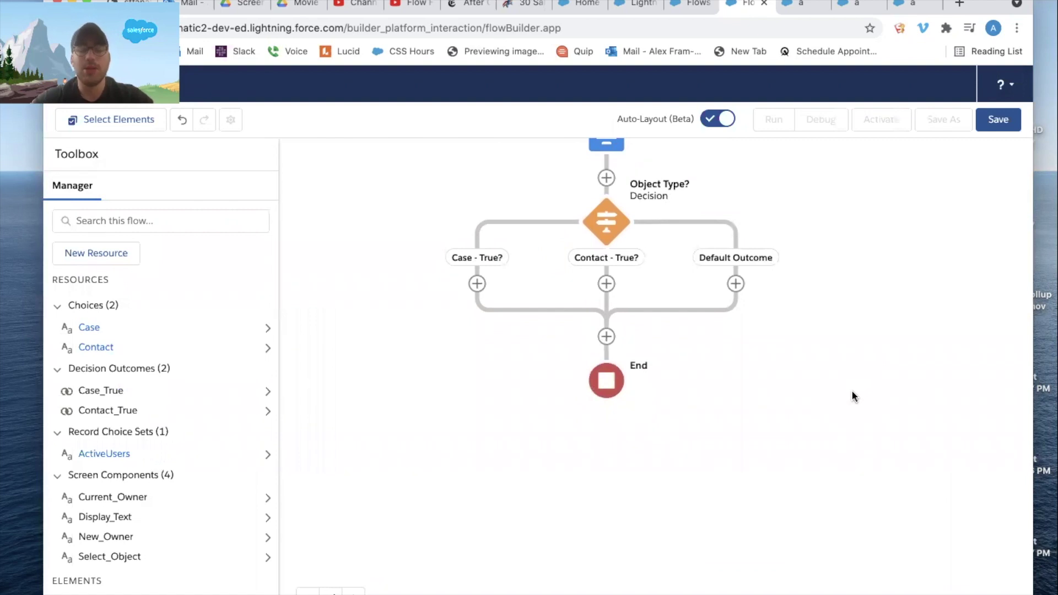
{"action": "scroll", "coordinate": [853, 396], "scroll_direction": "up", "scroll_amount": 5}
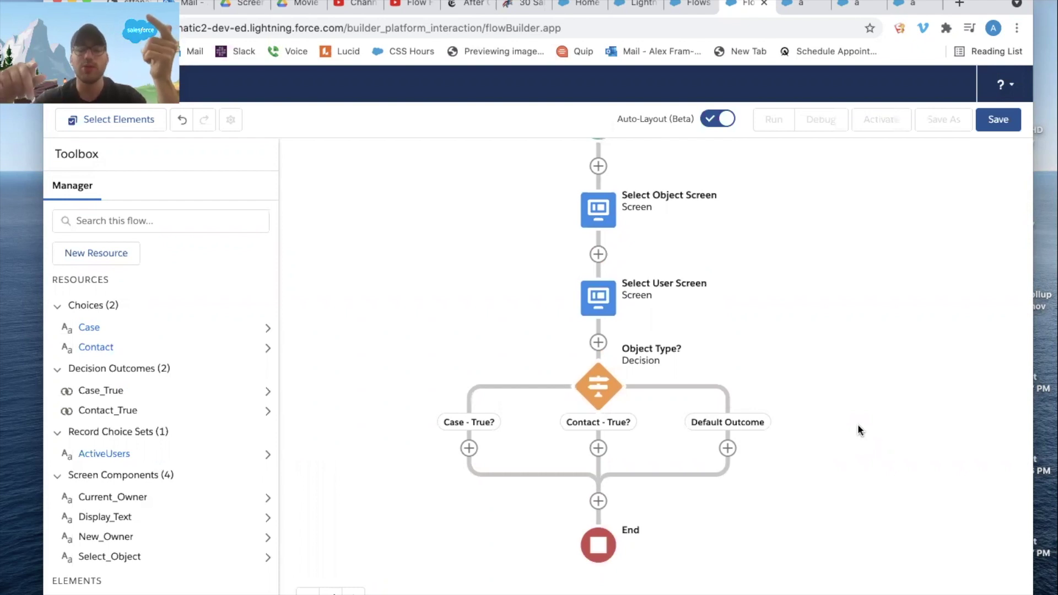
{"action": "left_click_drag", "start_coordinate": [846, 424], "coordinate": [847, 370]}
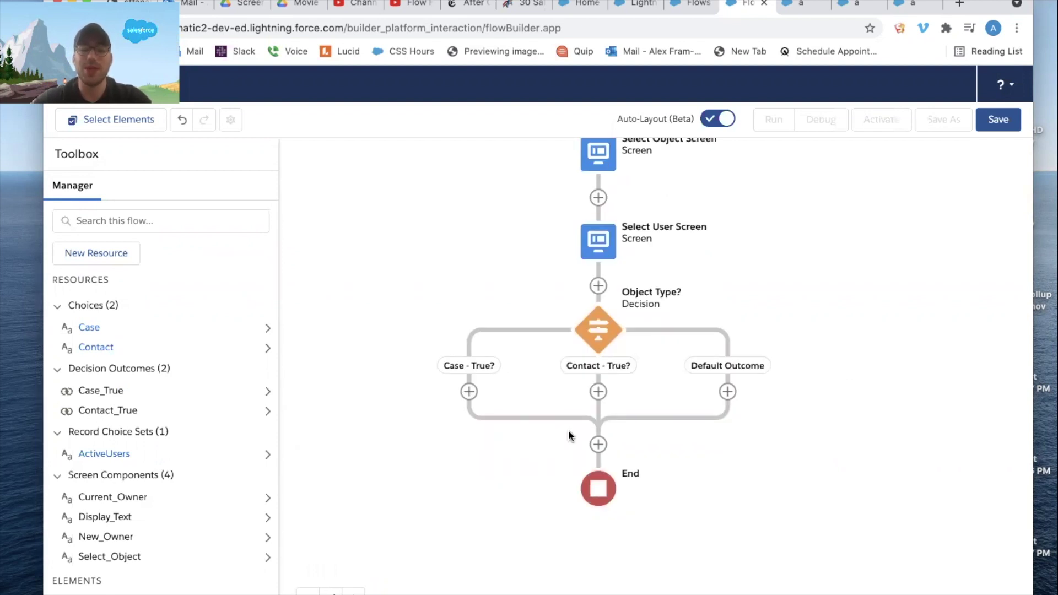
{"action": "scroll", "coordinate": [568, 435], "scroll_direction": "up", "scroll_amount": 2}
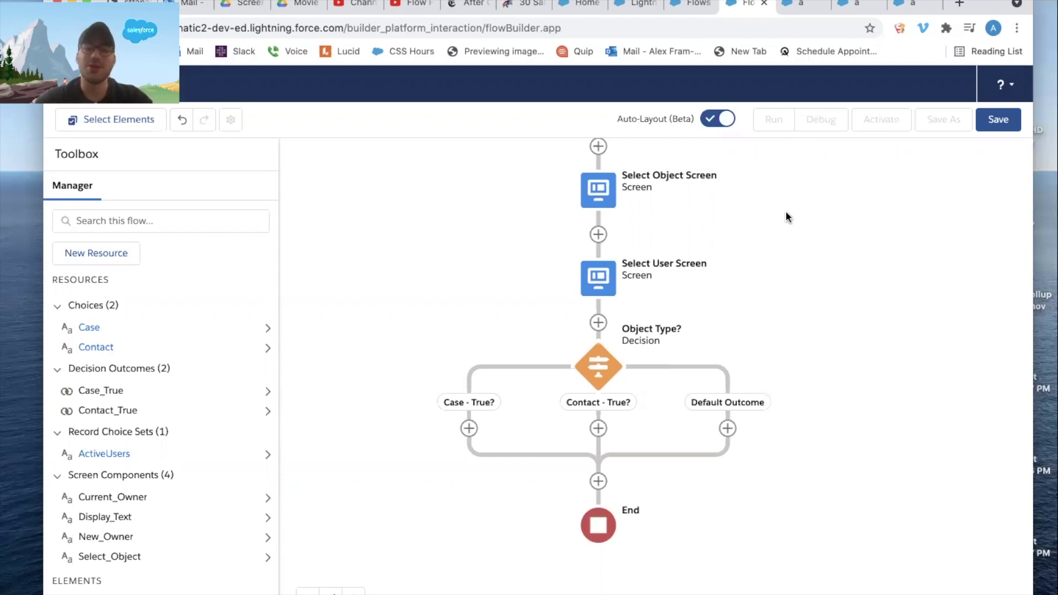
Add an Update Records element on the "Case - True?" path with label and description "Update Cases" and API name Update_Cases
{"action": "left_click", "coordinate": [469, 429]}
{"action": "scroll", "coordinate": [480, 521], "scroll_direction": "down", "scroll_amount": 3}
{"action": "scroll", "coordinate": [481, 521], "scroll_direction": "down", "scroll_amount": 3}
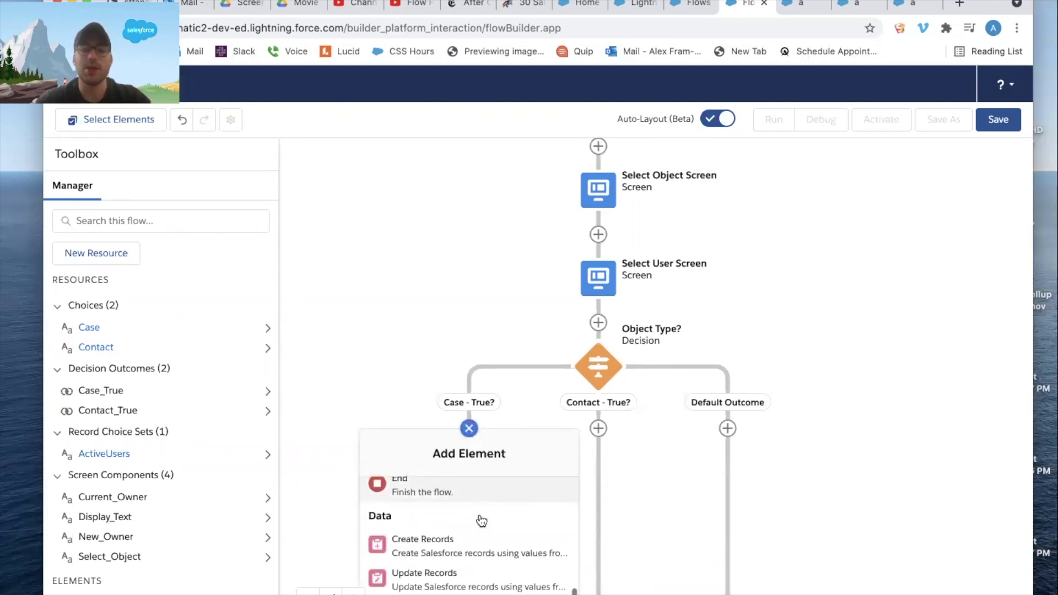
{"action": "left_click", "coordinate": [484, 538]}
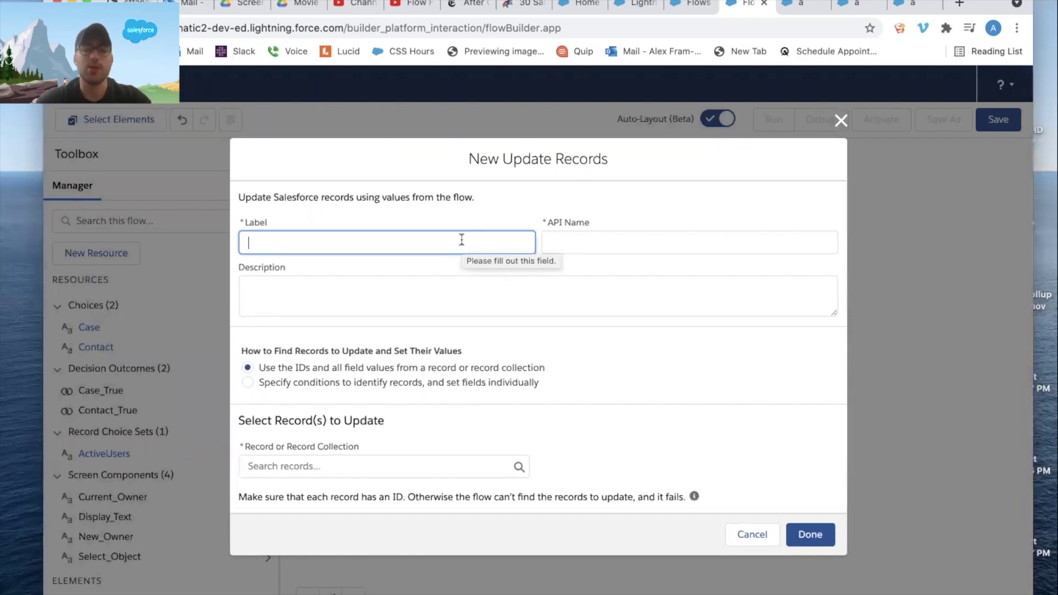
{"action": "type", "text": "Update Cases"}
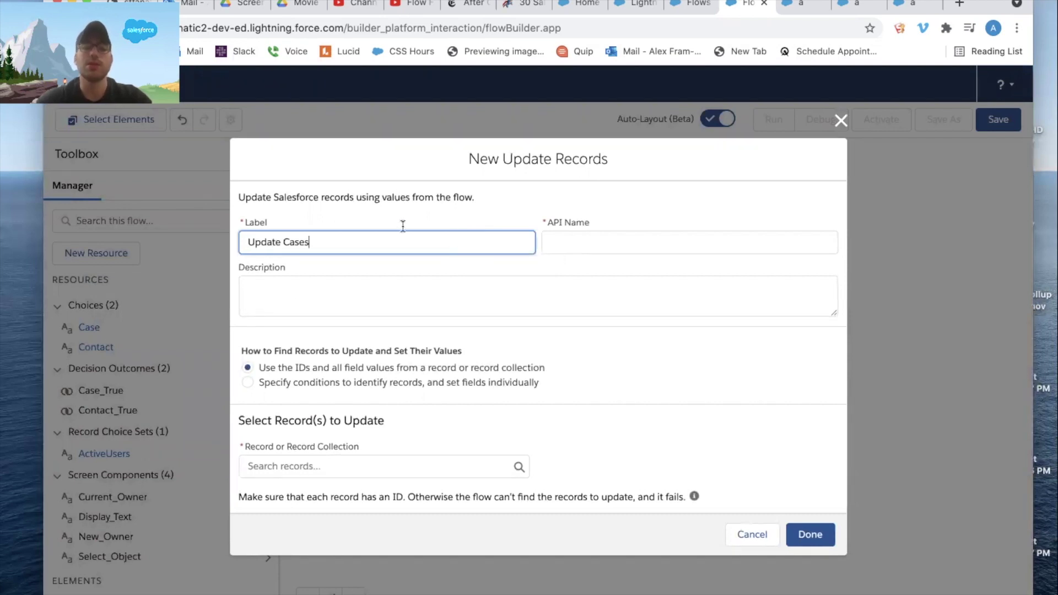
{"action": "key", "text": "Tab"}
{"action": "left_click", "coordinate": [305, 292]}
{"action": "type", "text": "Update Cases"}
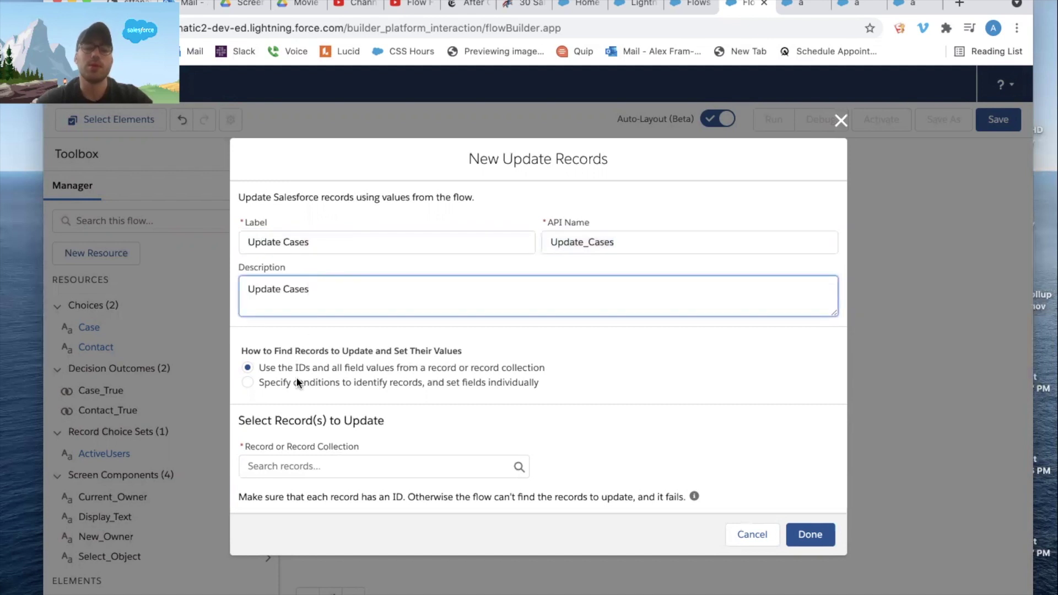
Have Update Cases identify records by specified conditions, set fields individually, and use the Case object
{"action": "left_click", "coordinate": [296, 380]}
{"action": "left_click", "coordinate": [303, 477]}
{"action": "type", "text": "case"}
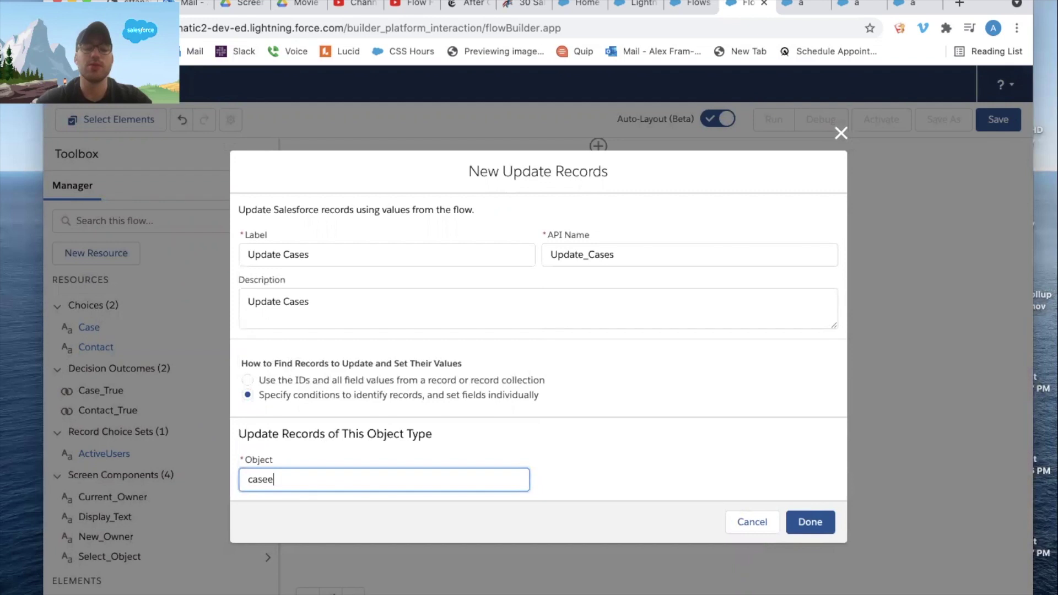
{"action": "left_click", "coordinate": [287, 503]}
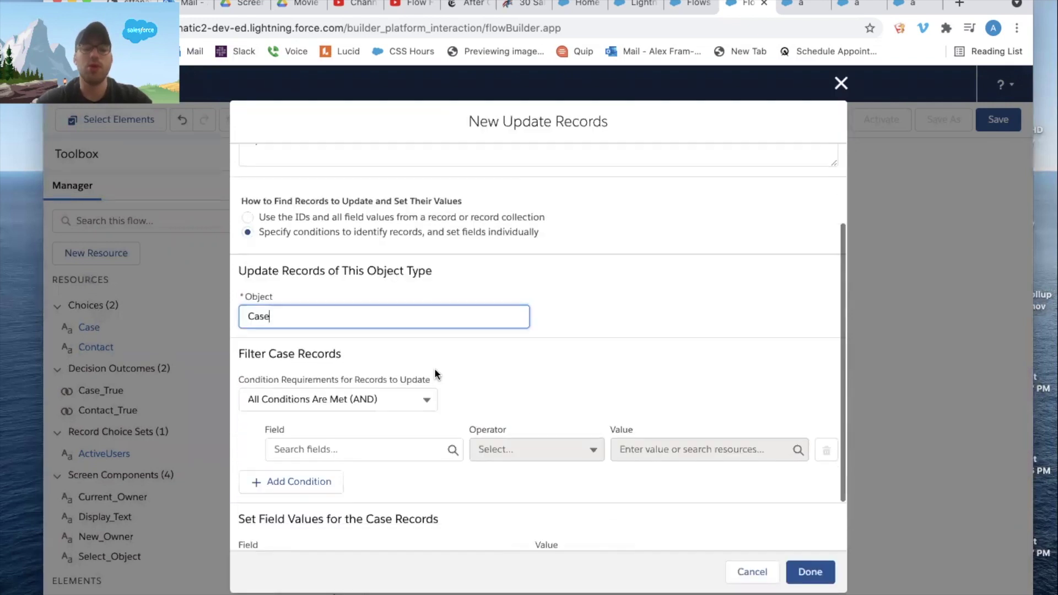
Filter the Case records to those whose OwnerId equals the Current_Owner picklist value
{"action": "left_click", "coordinate": [377, 383]}
{"action": "type", "text": "cu"}
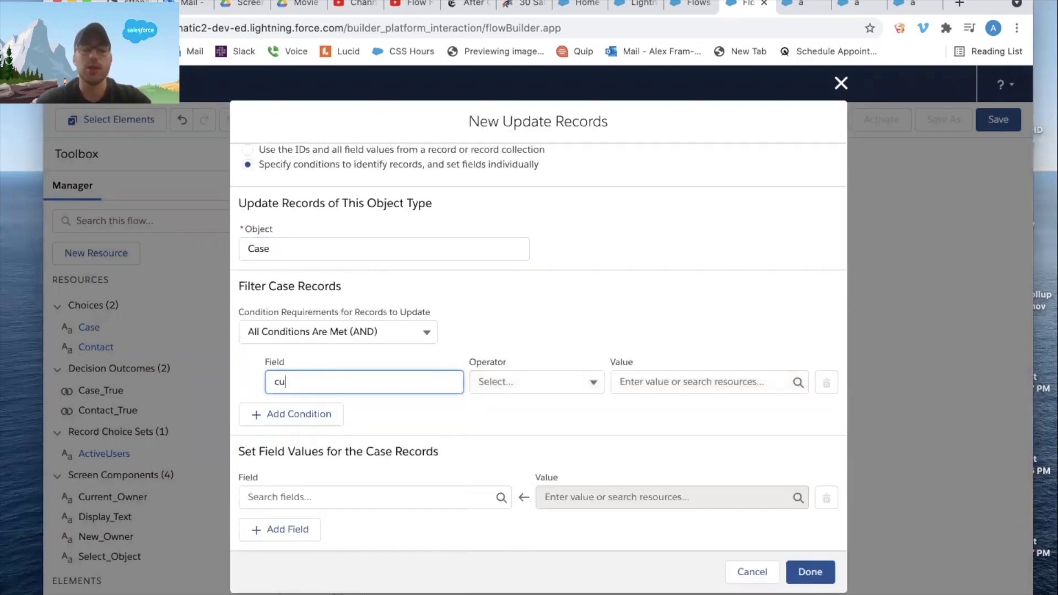
{"action": "key", "text": "BackSpace"}
{"action": "key", "text": "BackSpace"}
{"action": "type", "text": "owner"}
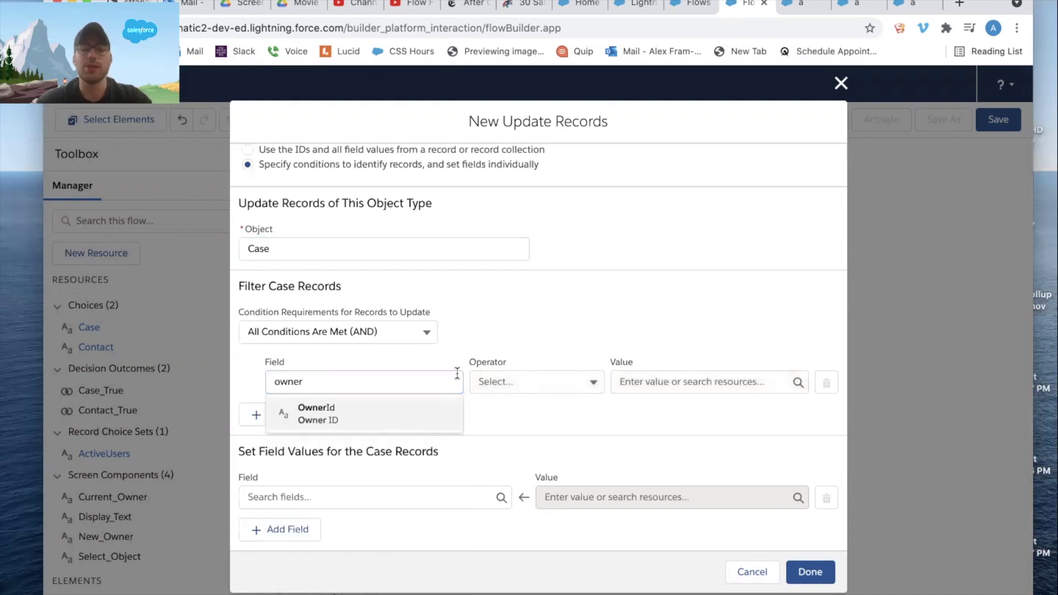
{"action": "left_click", "coordinate": [392, 407]}
{"action": "left_click", "coordinate": [699, 382]}
{"action": "scroll", "coordinate": [719, 470], "scroll_direction": "down", "scroll_amount": 5}
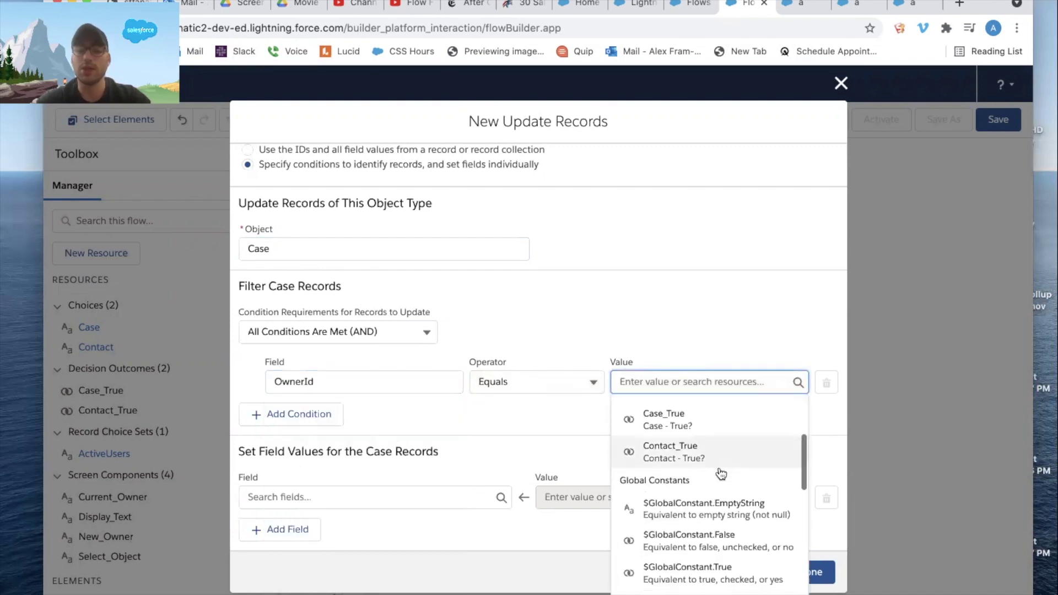
{"action": "scroll", "coordinate": [719, 468], "scroll_direction": "down", "scroll_amount": 2}
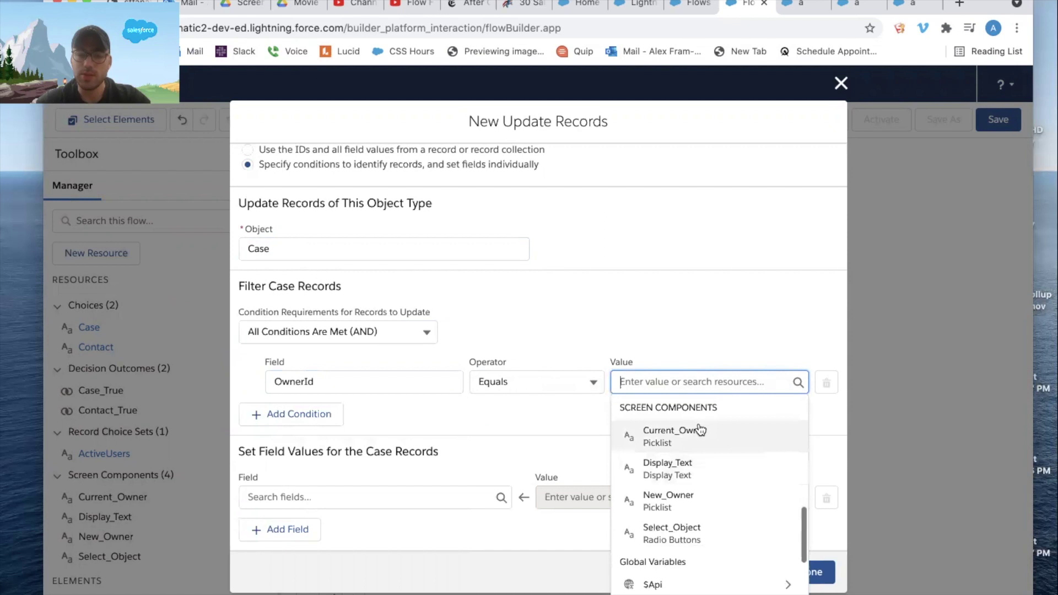
{"action": "left_click", "coordinate": [699, 441]}
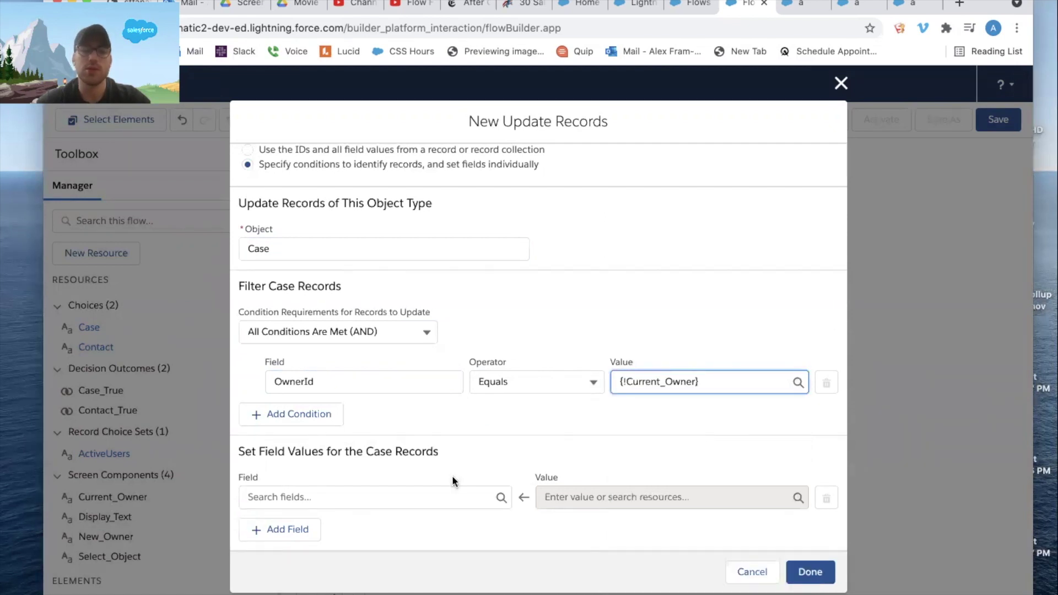
Set the Case records' OwnerId to the New_Owner picklist value and finish the Update Cases element
{"action": "left_click", "coordinate": [366, 495]}
{"action": "type", "text": "owner"}
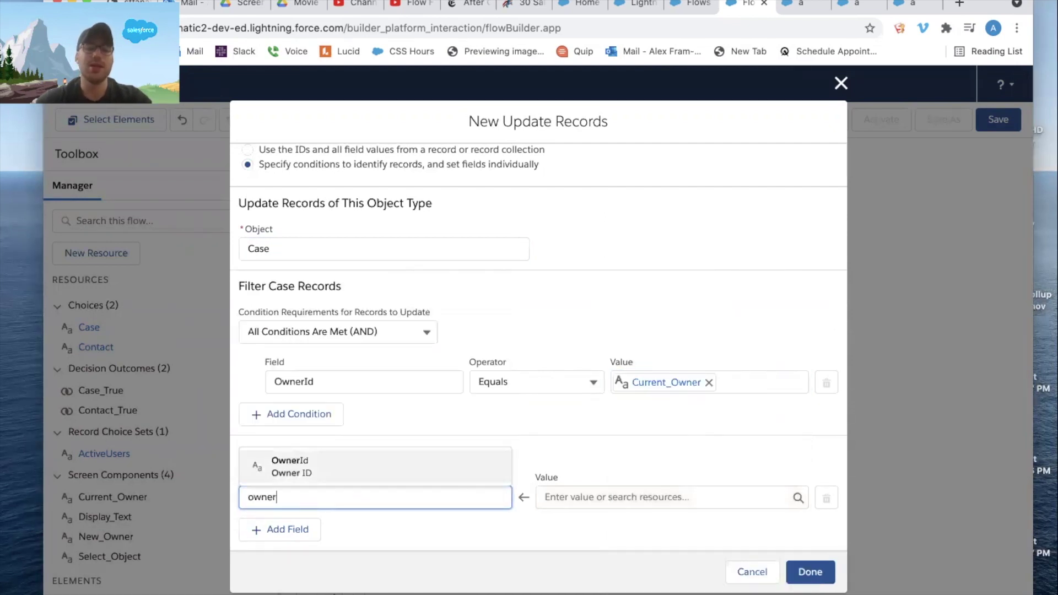
{"action": "left_click", "coordinate": [348, 472]}
{"action": "left_click", "coordinate": [638, 498]}
{"action": "scroll", "coordinate": [668, 428], "scroll_direction": "down", "scroll_amount": 6}
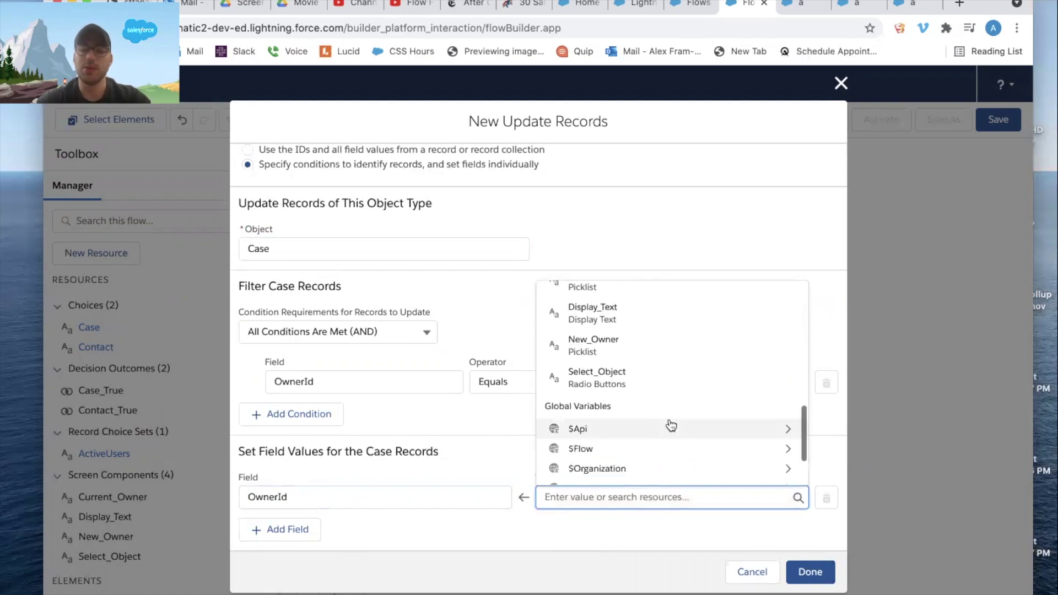
{"action": "left_click", "coordinate": [650, 382]}
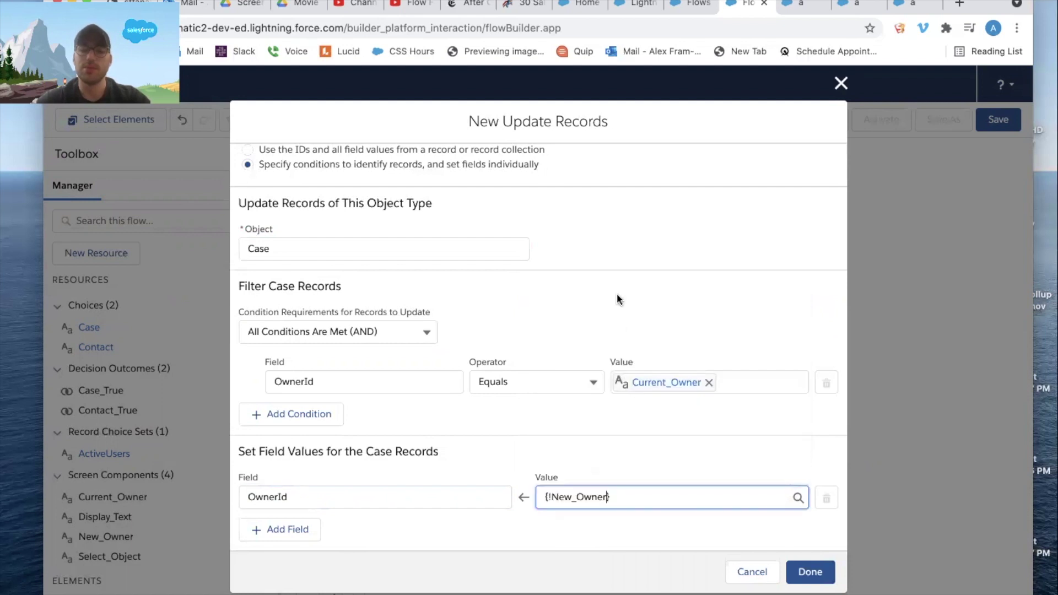
{"action": "left_click", "coordinate": [821, 579]}
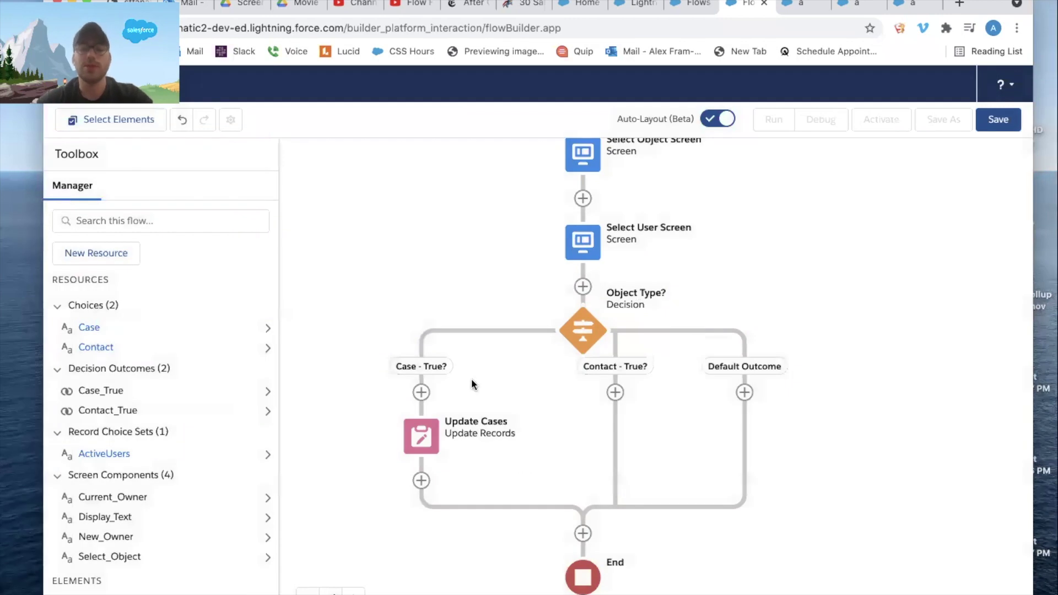
Add an Update Records element on the "Contact - True?" path with label and description "Update Contacts" and API name Update_Contacts
{"action": "left_click", "coordinate": [616, 392]}
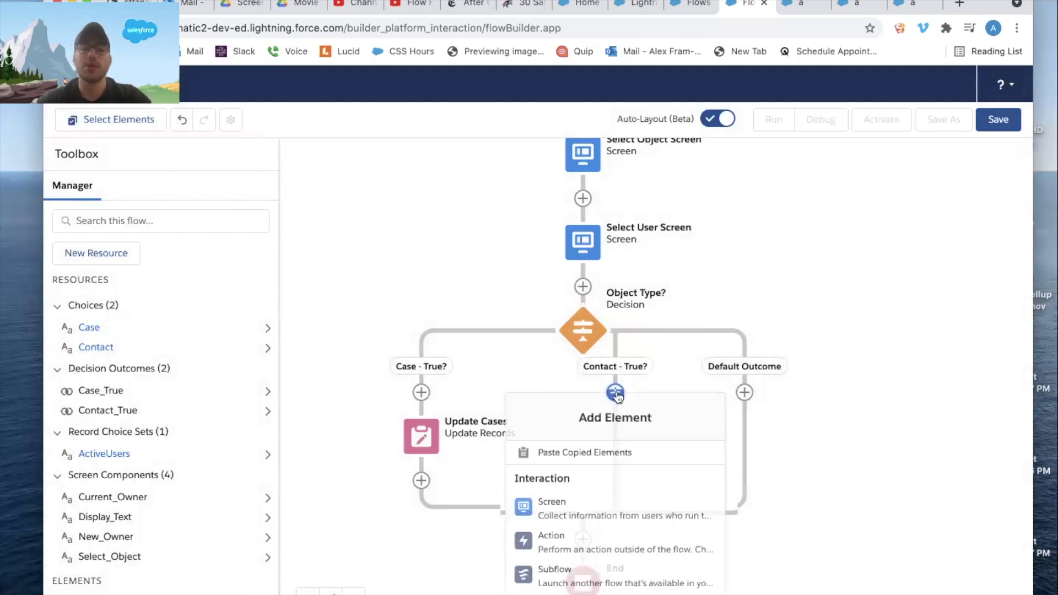
{"action": "scroll", "coordinate": [607, 533], "scroll_direction": "down", "scroll_amount": 5}
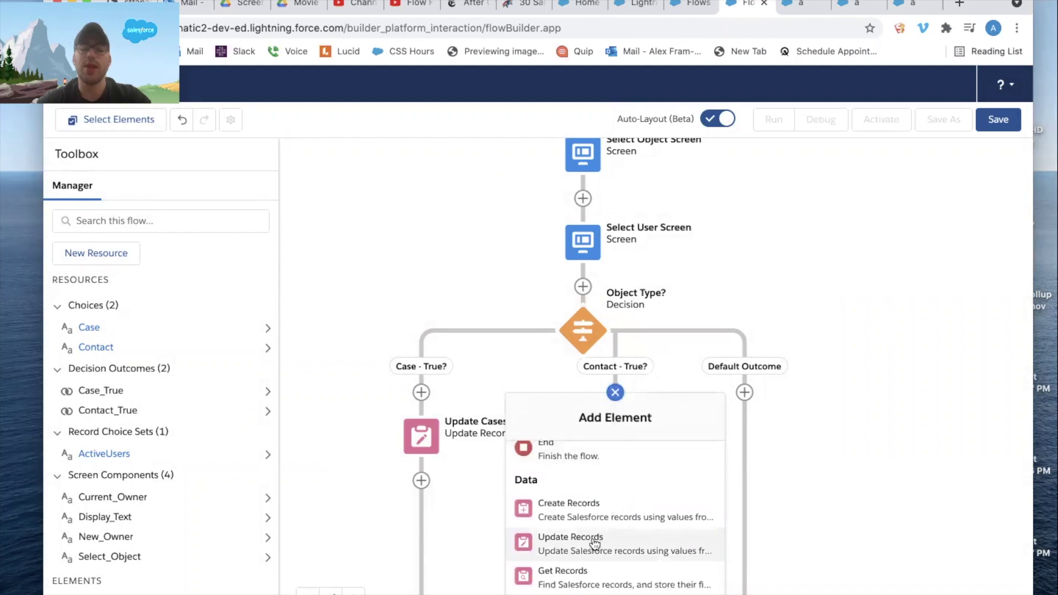
{"action": "left_click", "coordinate": [593, 540]}
{"action": "type", "text": "Update Contacts"}
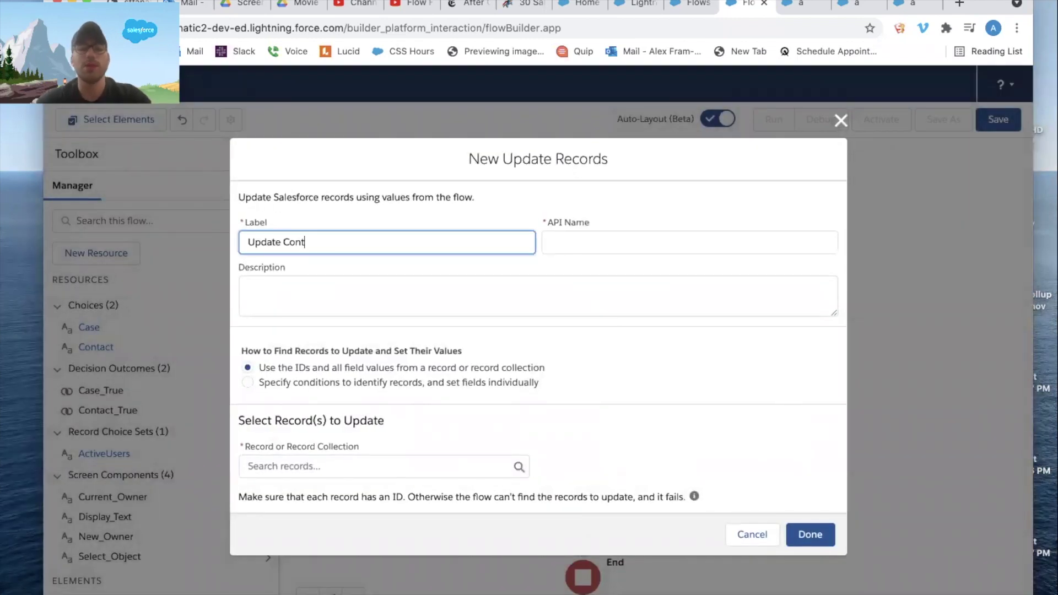
{"action": "left_click", "coordinate": [265, 286]}
{"action": "type", "text": "Update Contacts"}
Have Update Contacts identify records by specified conditions, set fields individually, and use the Contact object
{"action": "left_click", "coordinate": [313, 377]}
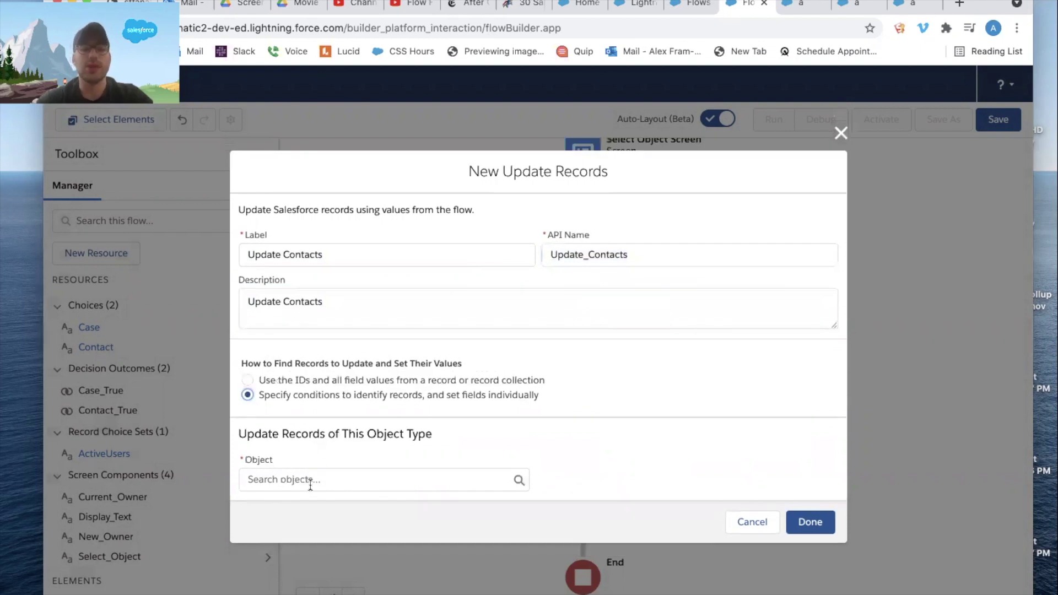
{"action": "left_click", "coordinate": [310, 481]}
{"action": "type", "text": "contact"}
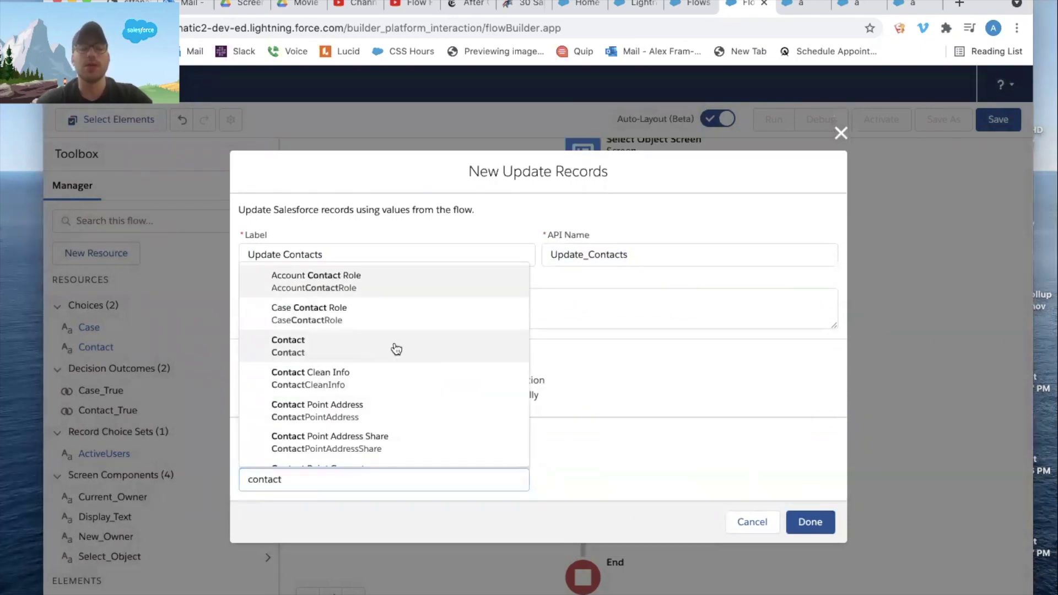
{"action": "left_click", "coordinate": [395, 348]}
Filter the Contact records to those whose OwnerId equals the Current_Owner picklist value
{"action": "scroll", "coordinate": [513, 281], "scroll_direction": "down", "scroll_amount": 1}
{"action": "left_click", "coordinate": [344, 384]}
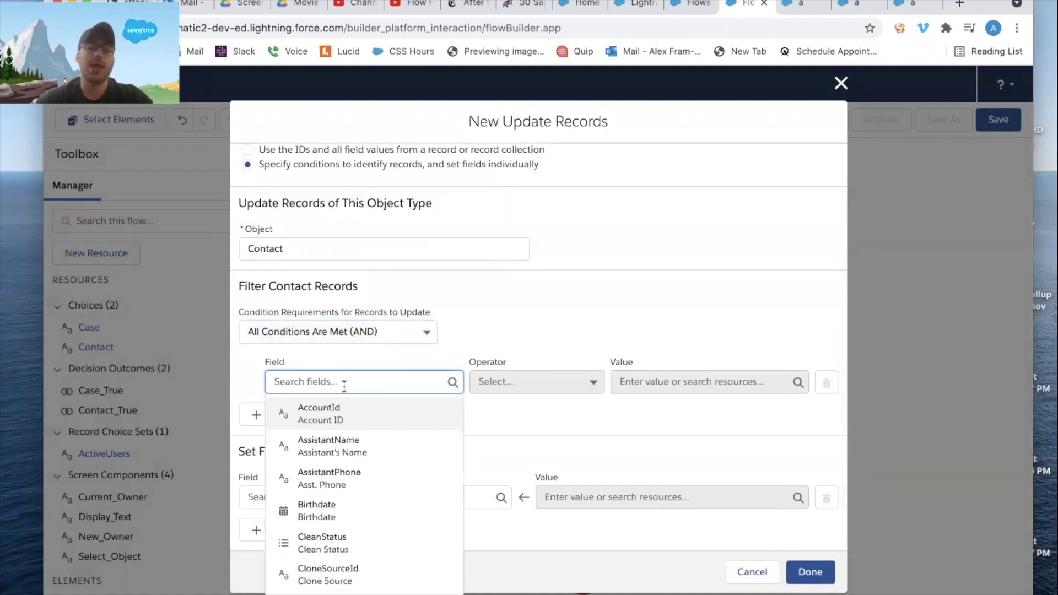
{"action": "type", "text": "user"}
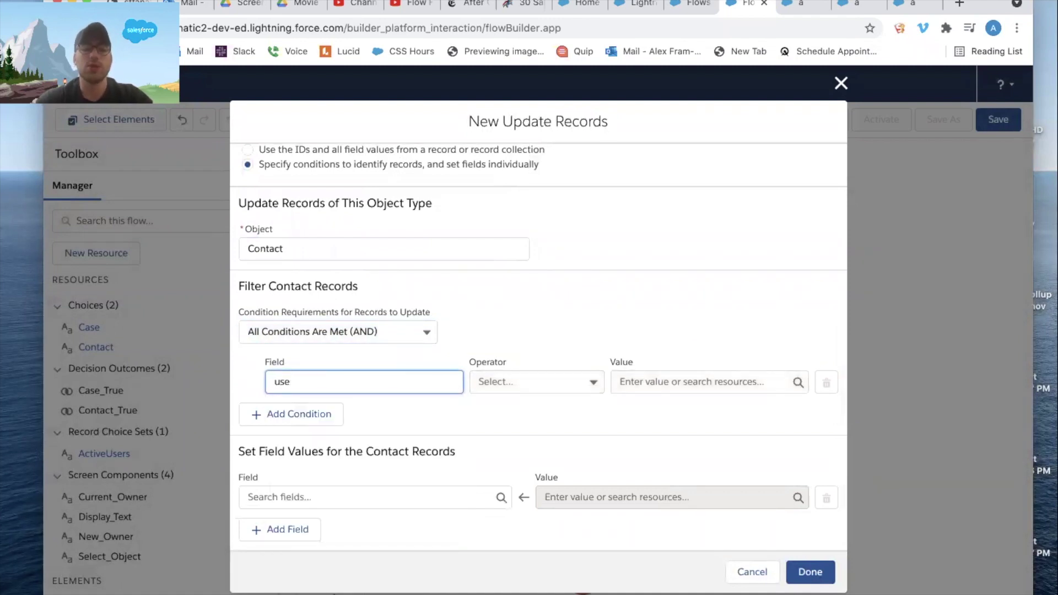
{"action": "key", "text": "BackSpace"}
{"action": "key", "text": "BackSpace"}
{"action": "key", "text": "BackSpace"}
{"action": "type", "text": "owner"}
{"action": "left_click", "coordinate": [309, 419]}
{"action": "left_click", "coordinate": [662, 383]}
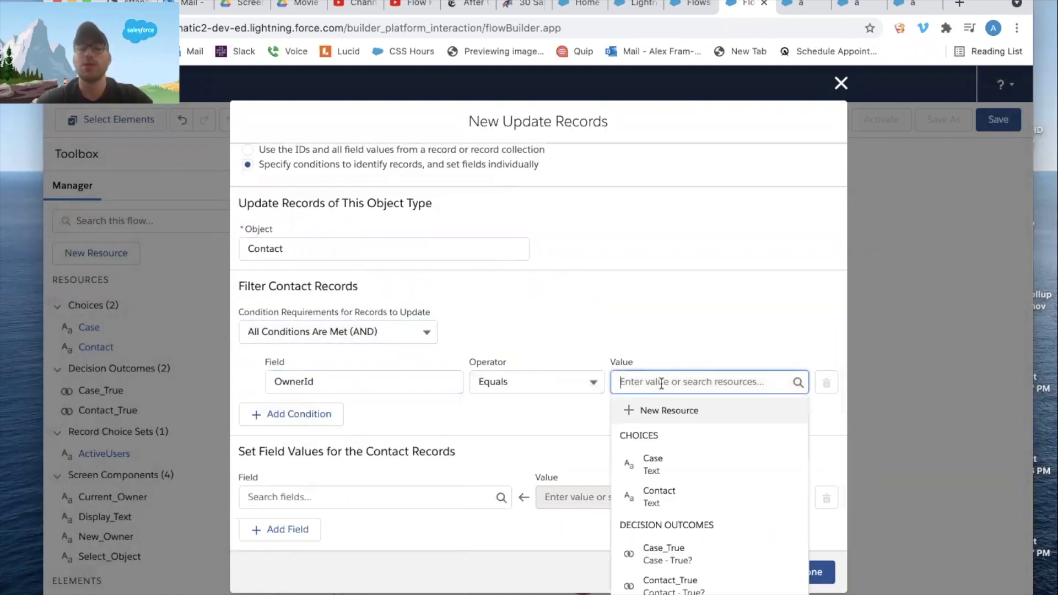
{"action": "scroll", "coordinate": [702, 567], "scroll_direction": "down", "scroll_amount": 6}
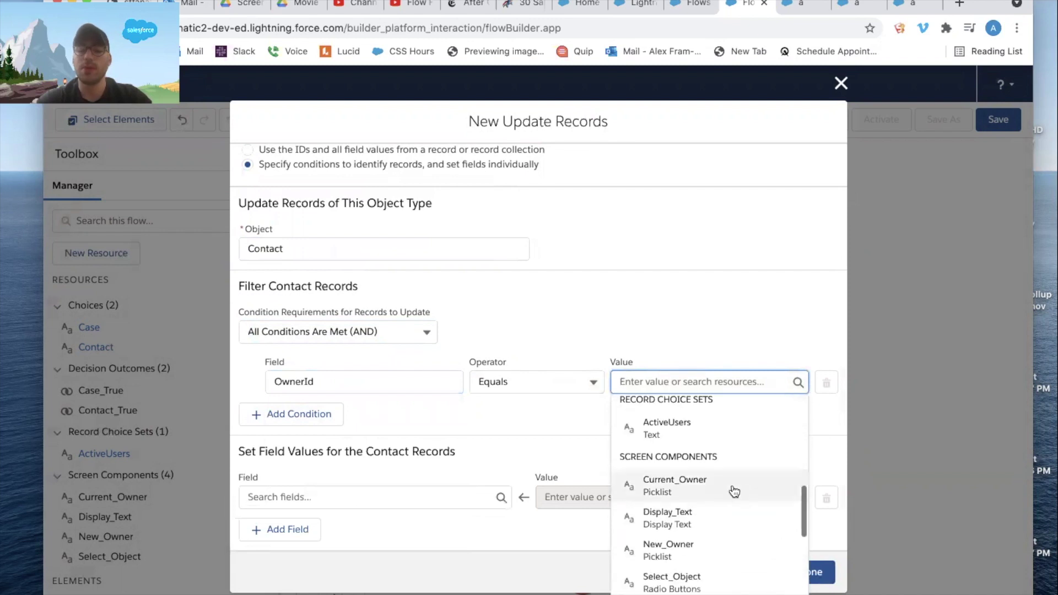
{"action": "left_click", "coordinate": [735, 491]}
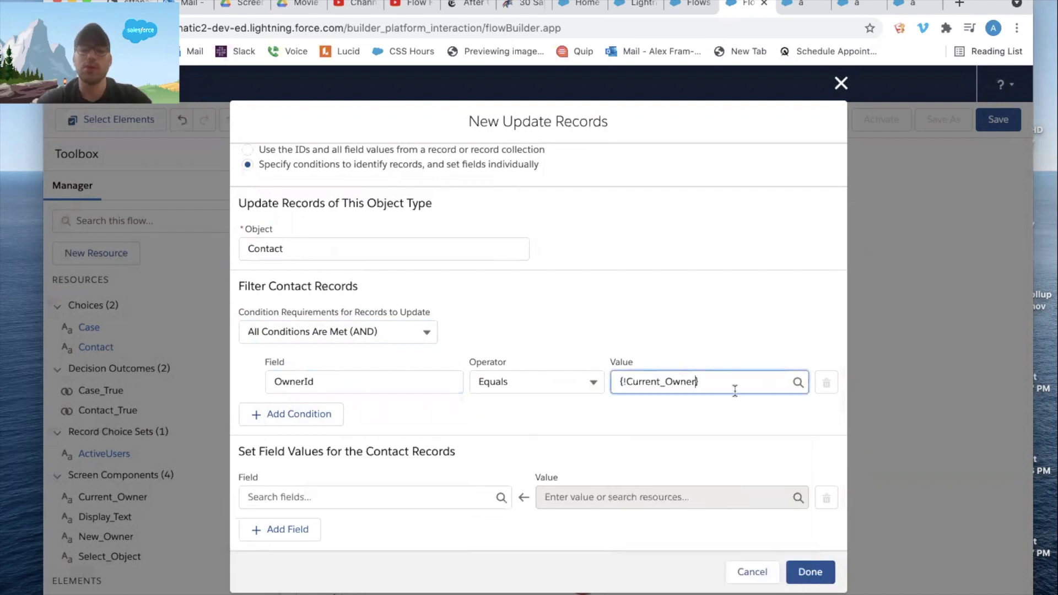
Set the Contact records' OwnerId to the New_Owner picklist value and finish the Update Contacts element
{"action": "left_click", "coordinate": [328, 489]}
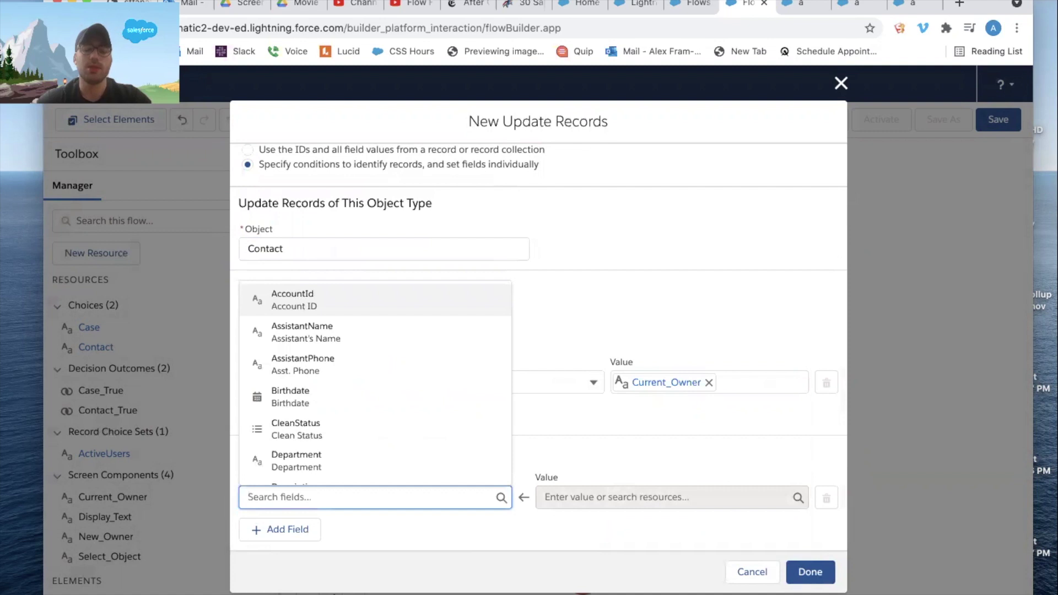
{"action": "type", "text": "id"}
{"action": "left_click", "coordinate": [307, 432]}
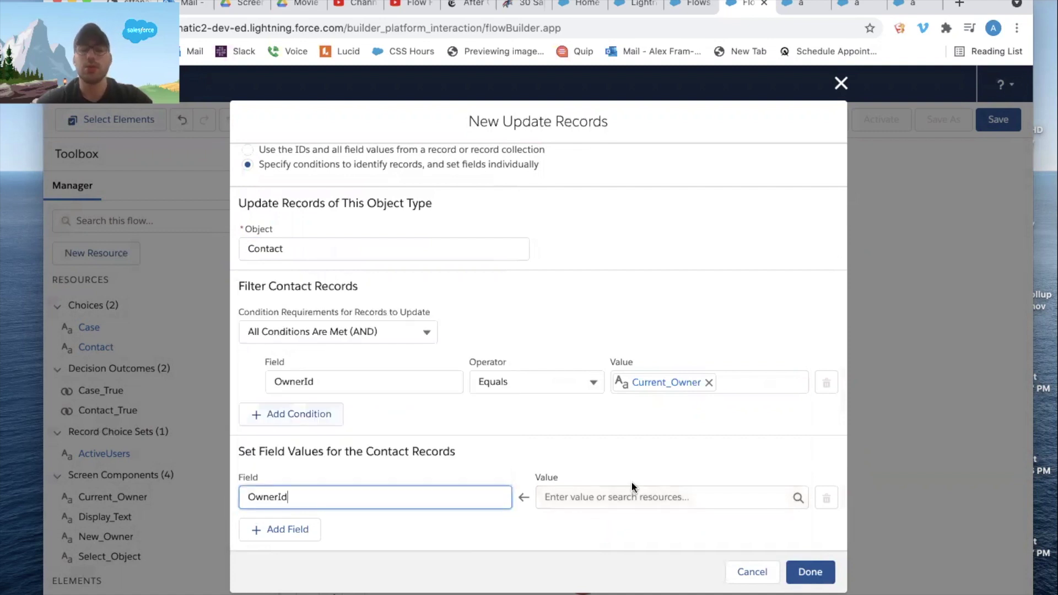
{"action": "left_click", "coordinate": [673, 495]}
{"action": "scroll", "coordinate": [711, 453], "scroll_direction": "down", "scroll_amount": 5}
{"action": "scroll", "coordinate": [713, 392], "scroll_direction": "down", "scroll_amount": 3}
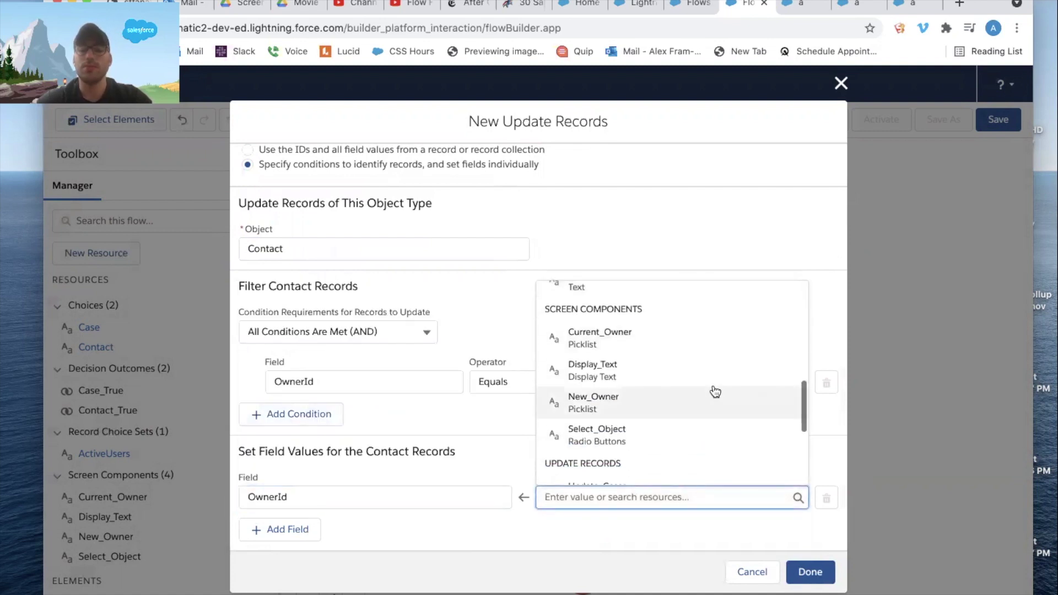
{"action": "left_click", "coordinate": [654, 397]}
{"action": "left_click", "coordinate": [815, 579]}
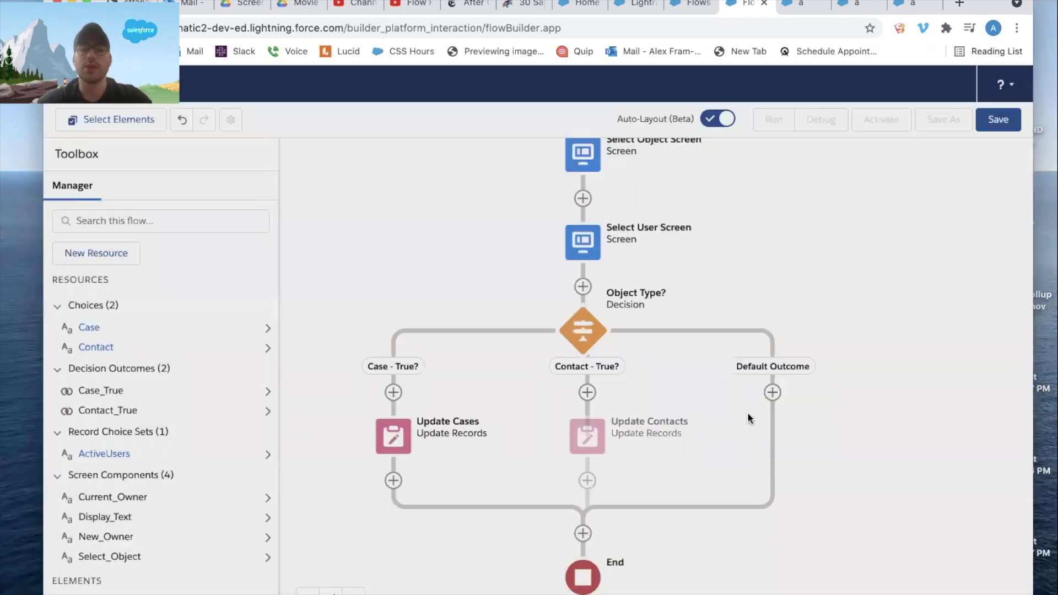
Save the flow with the label "Mass Transfer Tool - Screen Flow"
{"action": "scroll", "coordinate": [822, 456], "scroll_direction": "down", "scroll_amount": 3}
{"action": "left_click", "coordinate": [992, 124]}
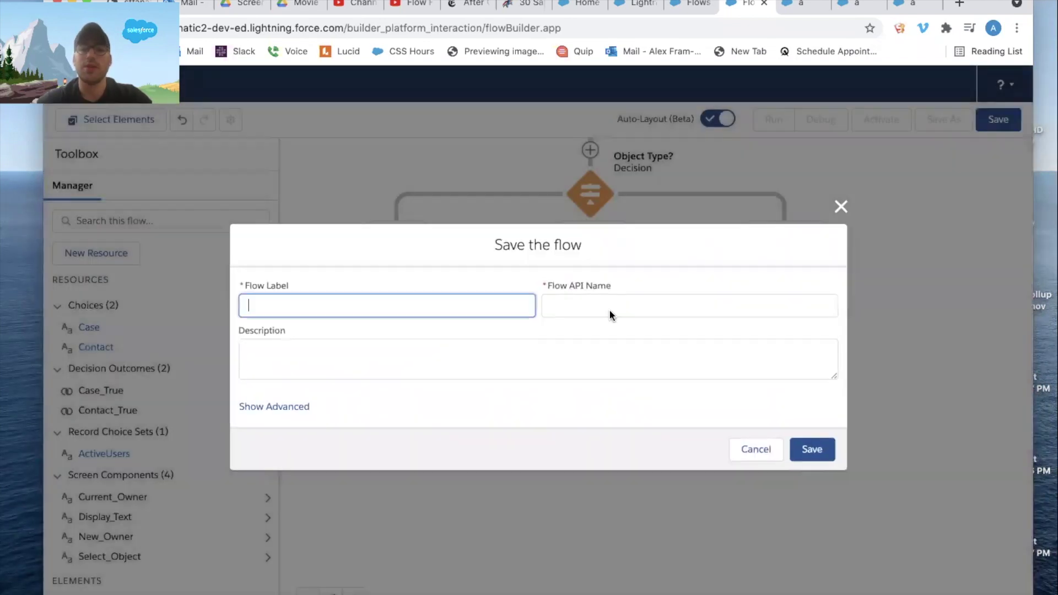
{"action": "type", "text": "Mass Transfe"}
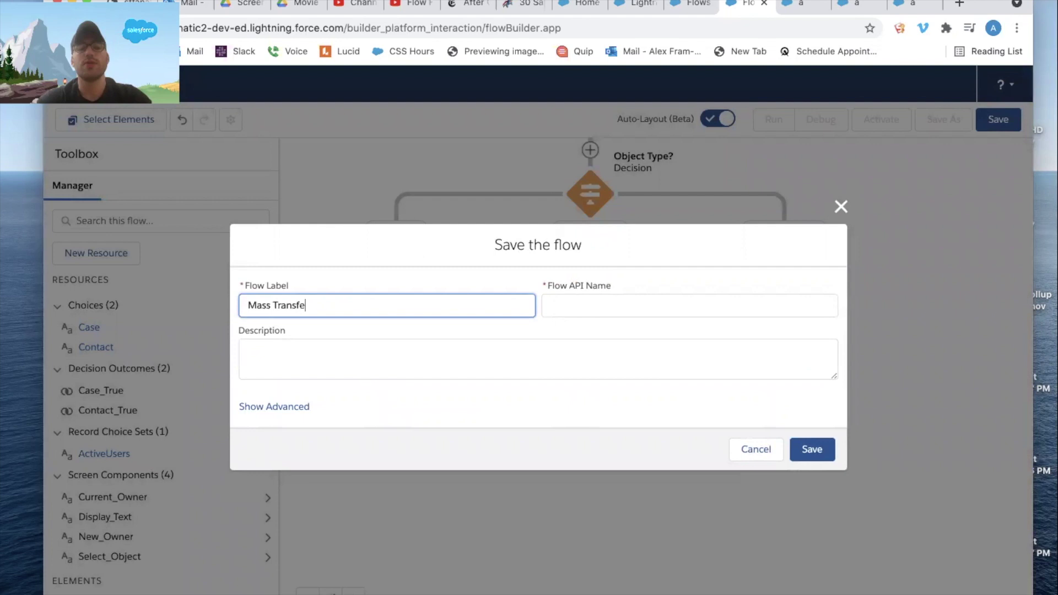
{"action": "type", "text": "r Tool - Screen Fl"}
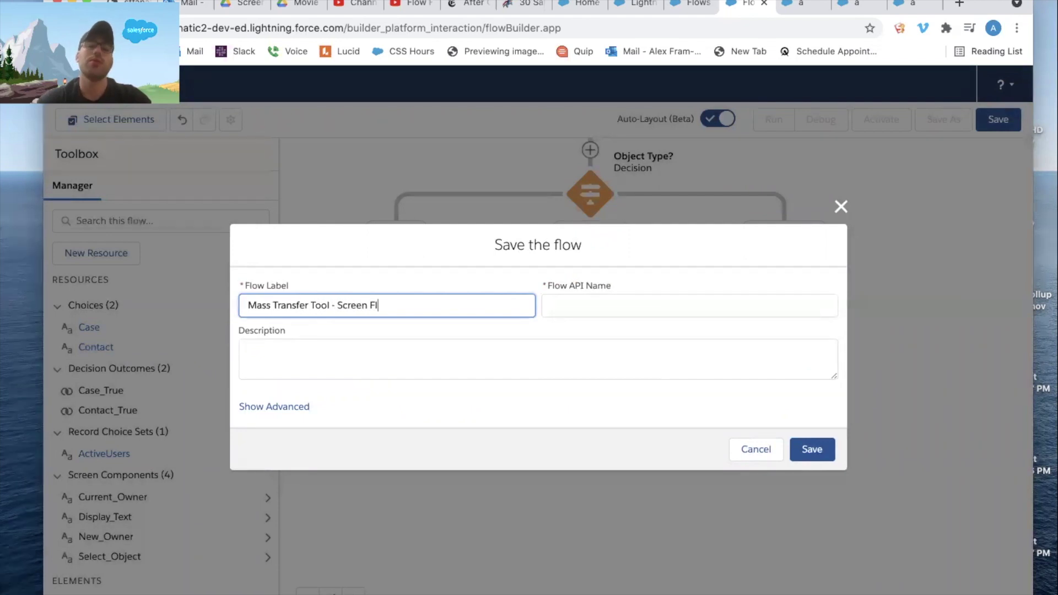
{"action": "type", "text": "ow"}
{"action": "left_click", "coordinate": [671, 362]}
{"action": "left_click", "coordinate": [812, 450]}
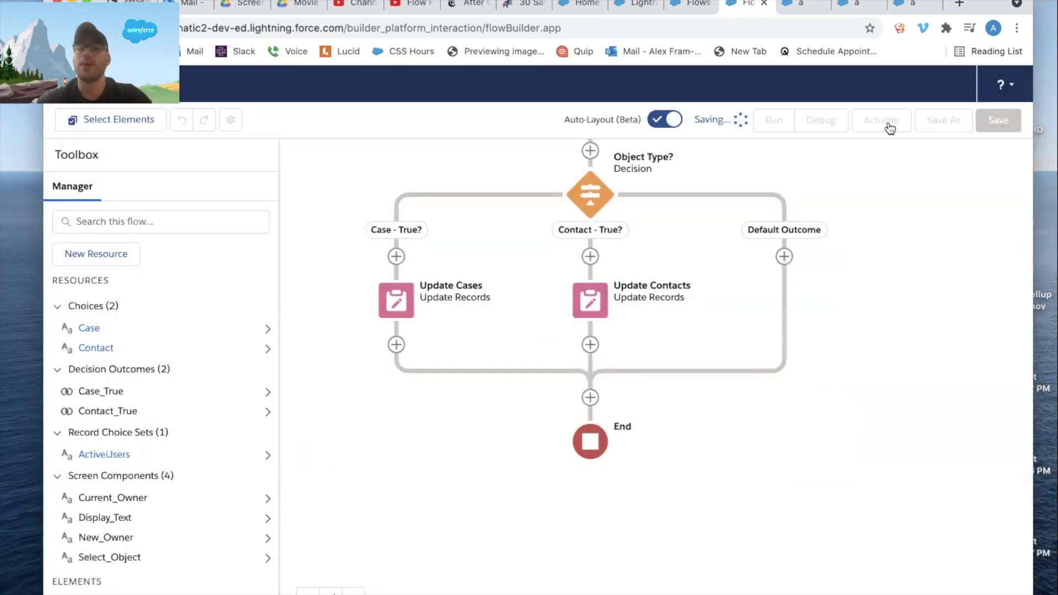
Activate the saved Mass Transfer Tool - Screen Flow
{"action": "left_click", "coordinate": [886, 124]}
{"action": "scroll", "coordinate": [868, 275], "scroll_direction": "up", "scroll_amount": 5}
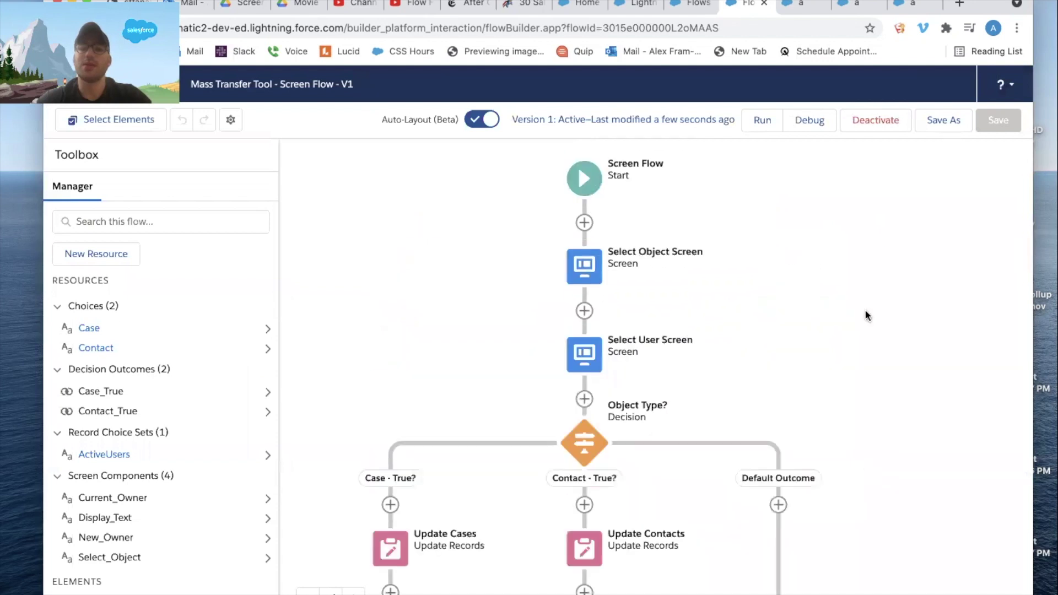
{"action": "scroll", "coordinate": [865, 311], "scroll_direction": "up", "scroll_amount": 1}
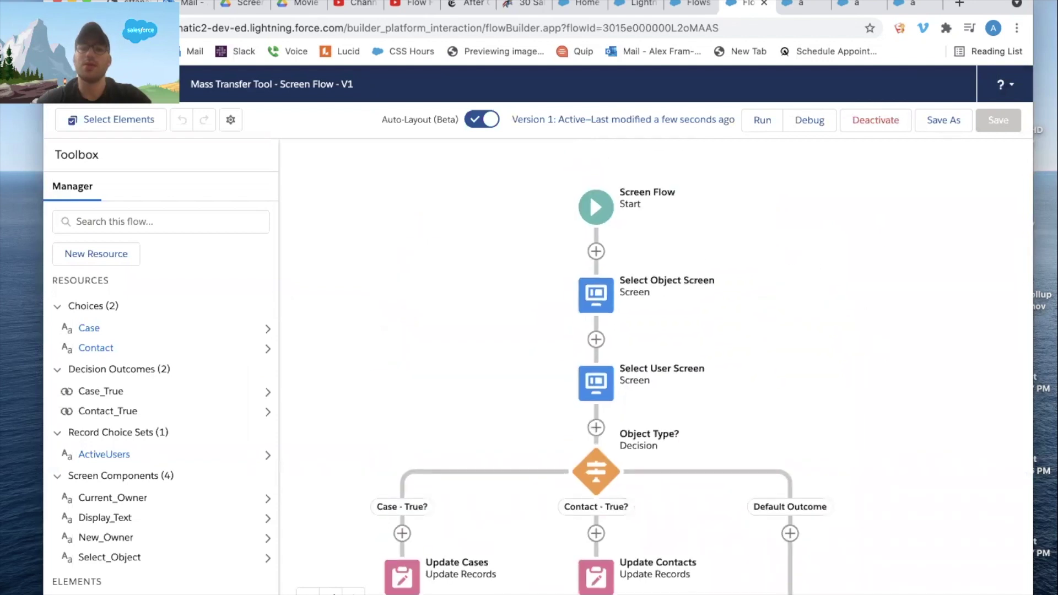
Return to the Setup Flows page, switch to the Sales app, and open its home page for editing
{"action": "left_click", "coordinate": [687, 6]}
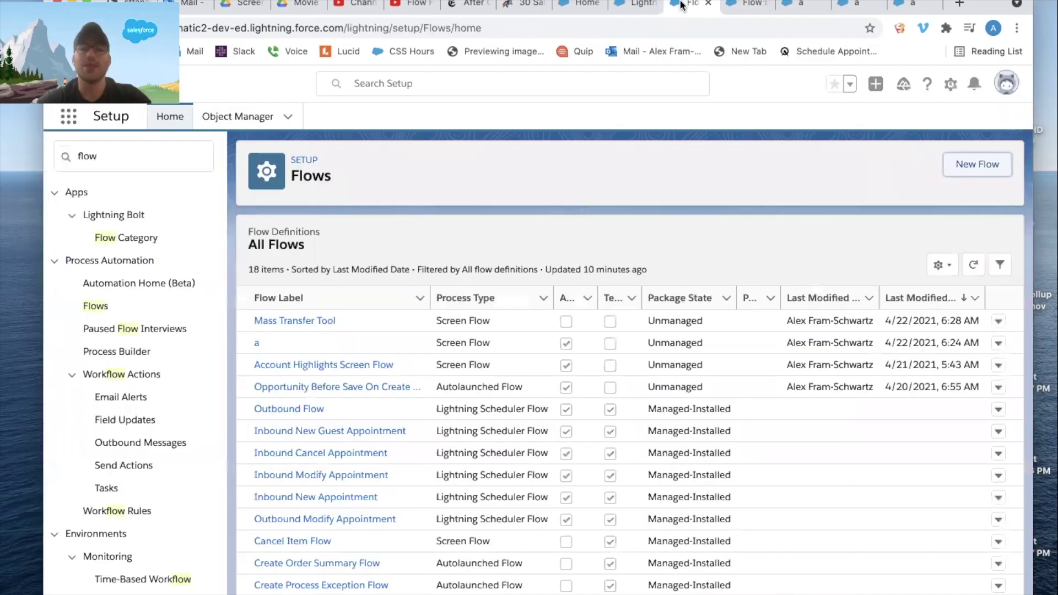
{"action": "left_click", "coordinate": [64, 121]}
{"action": "type", "text": "sales"}
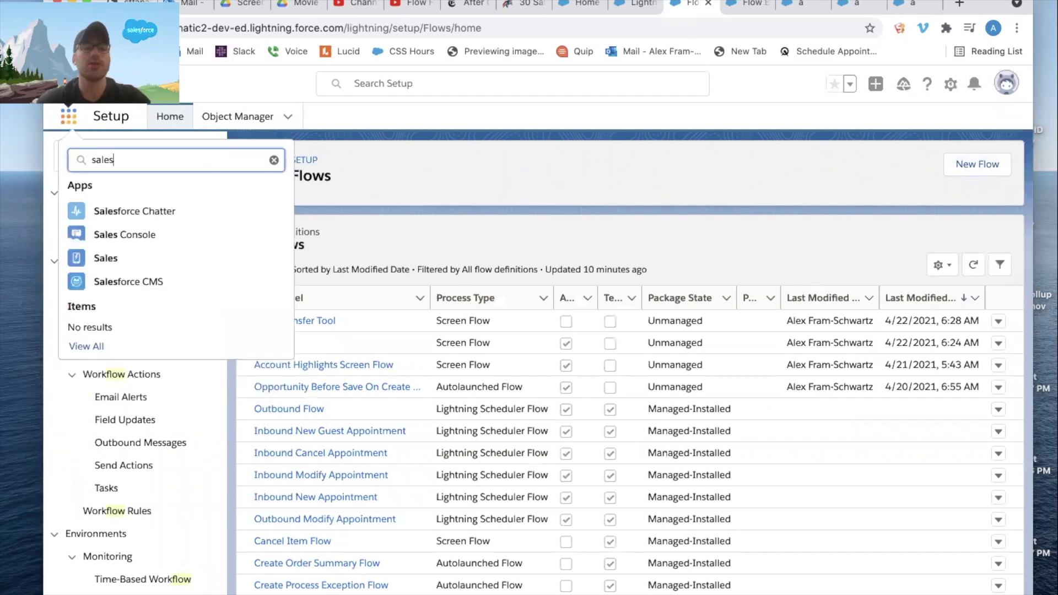
{"action": "left_click", "coordinate": [104, 259]}
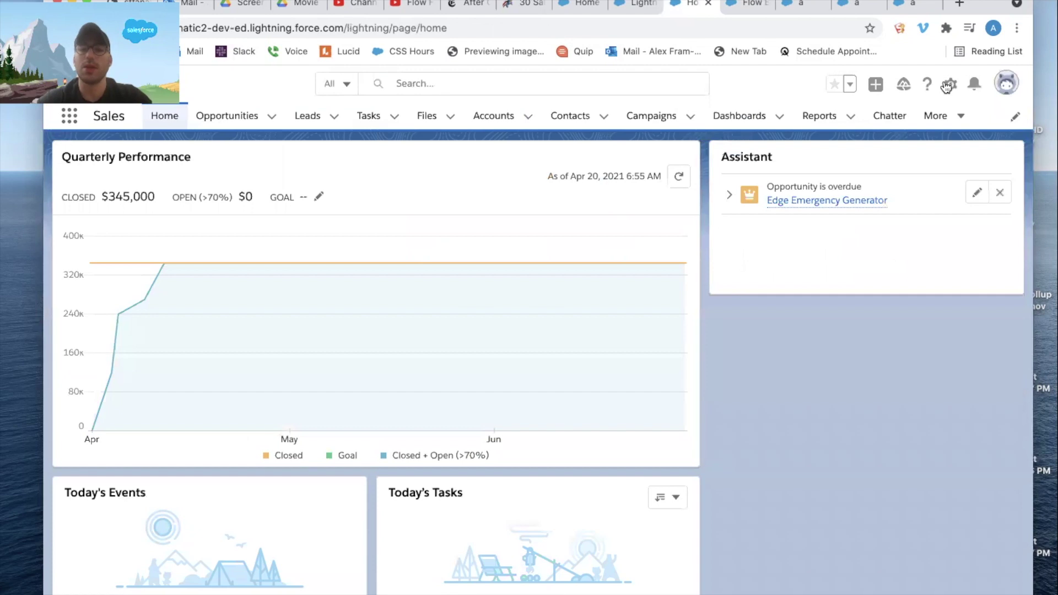
{"action": "left_click", "coordinate": [947, 85]}
{"action": "left_click", "coordinate": [898, 247]}
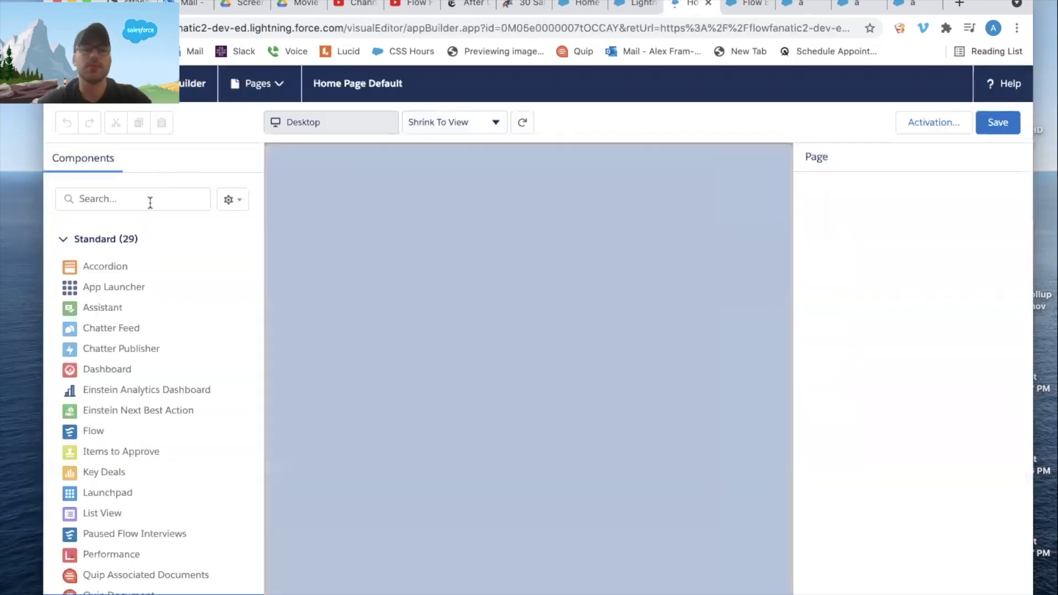
Find the Flow component and place it below the Assistant component on the home page
{"action": "left_click", "coordinate": [150, 200]}
{"action": "type", "text": "flow"}
{"action": "left_click_drag", "start_coordinate": [94, 269], "coordinate": [666, 230]}
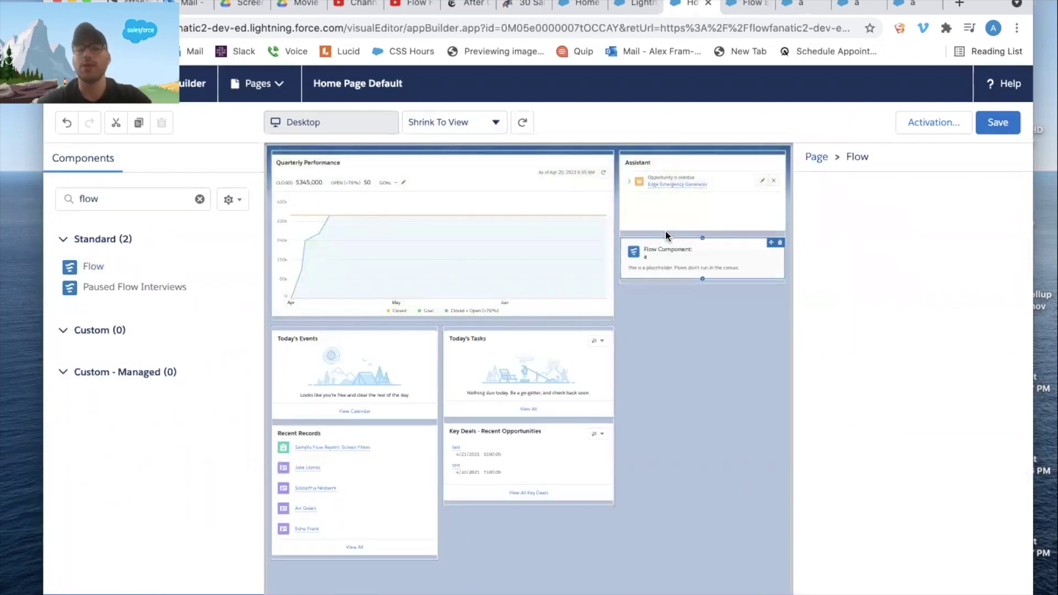
Set the Flow component to run Mass Transfer Tool - Screen Flow, save the page, and return to the Sales home page
{"action": "left_click", "coordinate": [848, 282]}
{"action": "scroll", "coordinate": [895, 382], "scroll_direction": "down", "scroll_amount": 3}
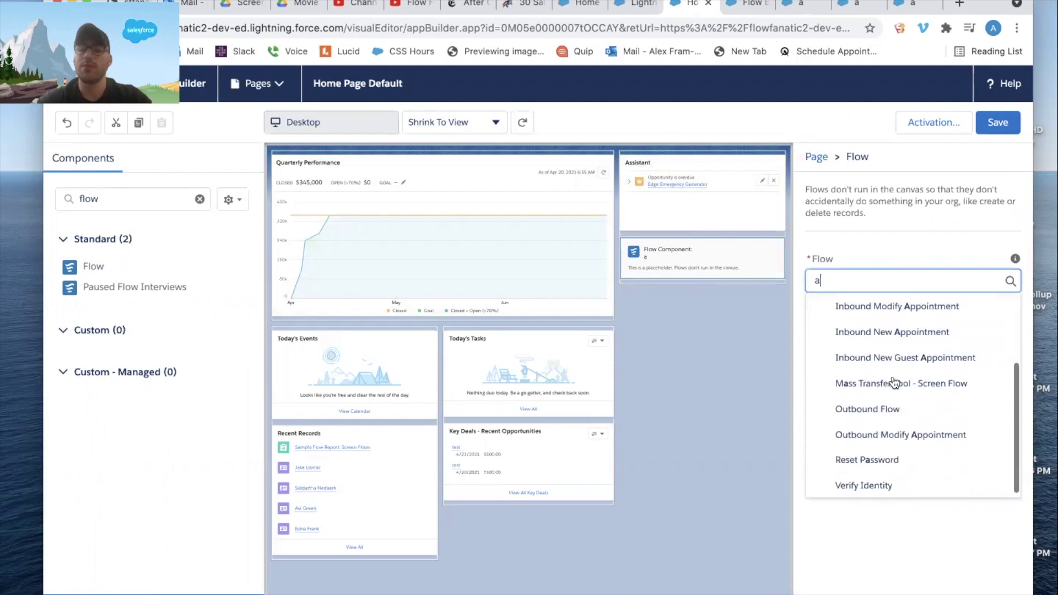
{"action": "left_click", "coordinate": [913, 388]}
{"action": "left_click", "coordinate": [997, 126]}
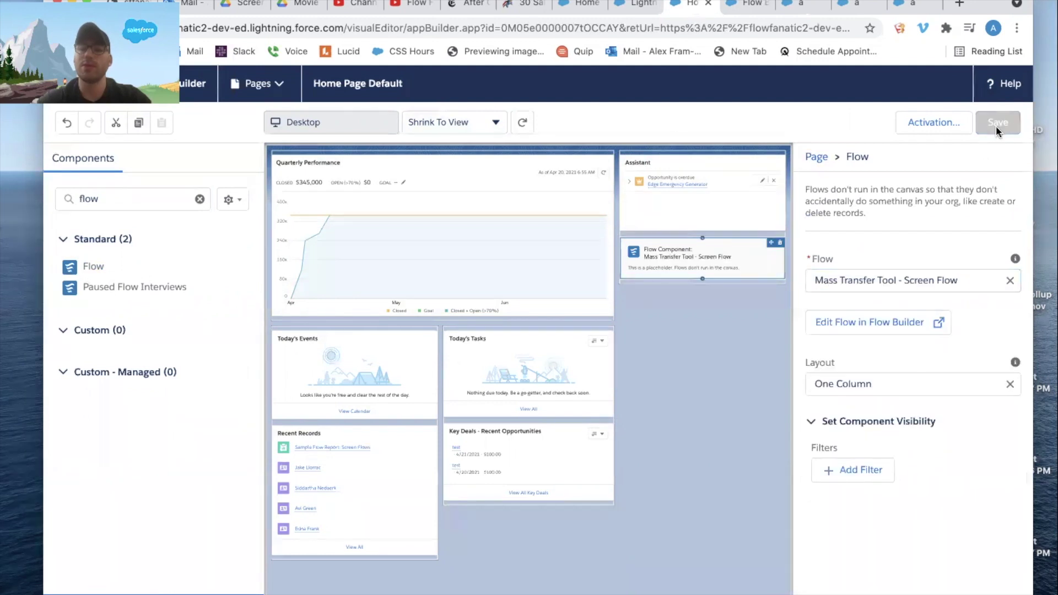
{"action": "mouse_move", "coordinate": [97, 2]}
{"action": "left_mouse_down"}
{"action": "mouse_move", "coordinate": [250, 2]}
{"action": "mouse_move", "coordinate": [61, 2]}
{"action": "mouse_move", "coordinate": [102, 2]}
{"action": "left_mouse_up"}
{"action": "left_click", "coordinate": [203, 90]}
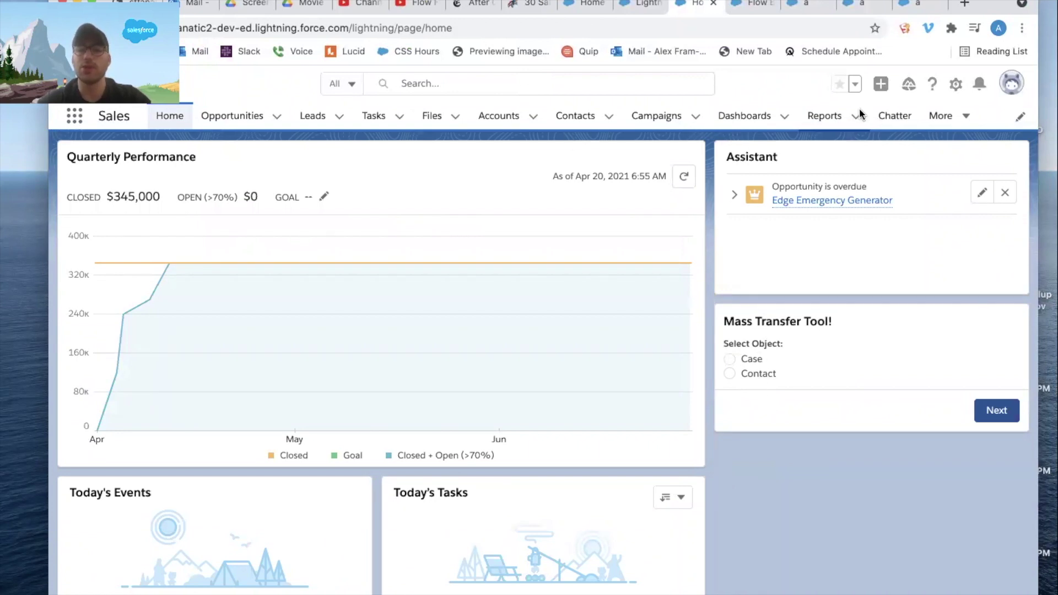
Open the Cases and Contacts lists in separate browser tabs and check the owner of the records in each
{"action": "left_click", "coordinate": [951, 118]}
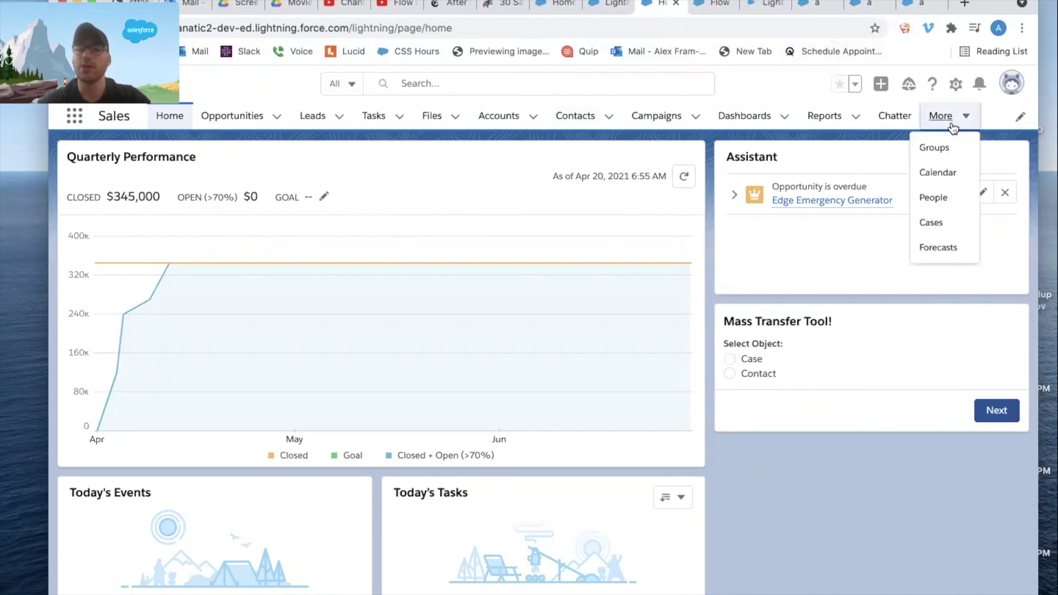
{"action": "left_click", "coordinate": [948, 220], "text": "super"}
{"action": "left_click", "coordinate": [725, 4]}
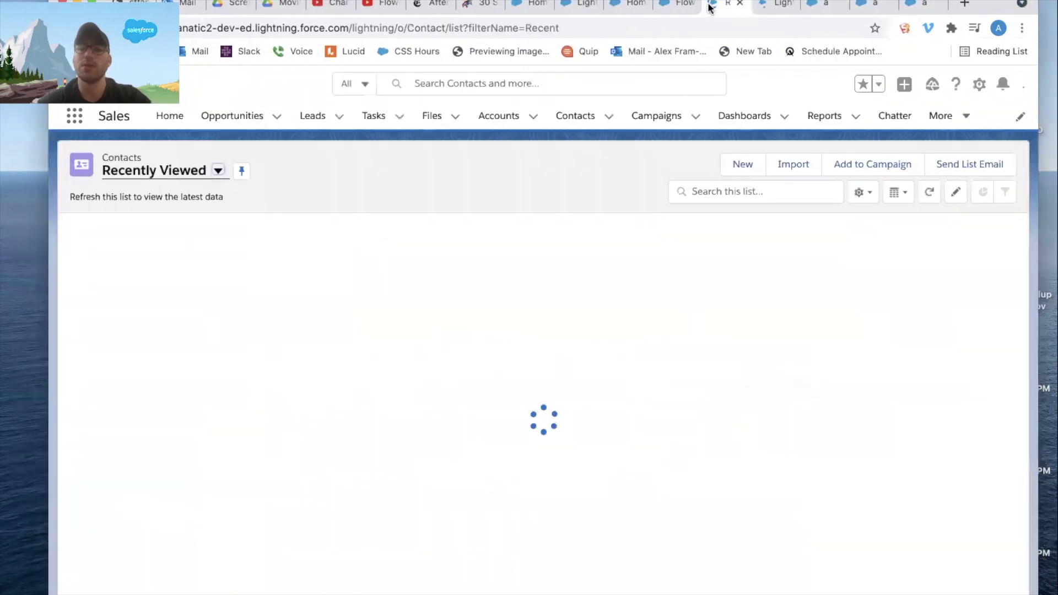
{"action": "left_click_drag", "start_coordinate": [682, 4], "coordinate": [776, 4]}
{"action": "left_click", "coordinate": [674, 6]}
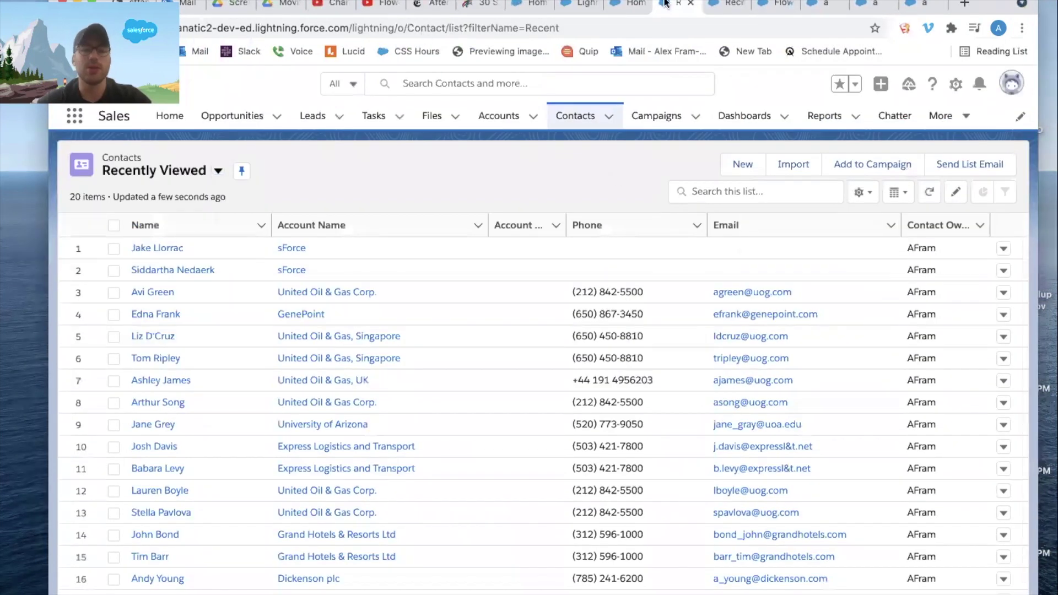
{"action": "left_click", "coordinate": [724, 5]}
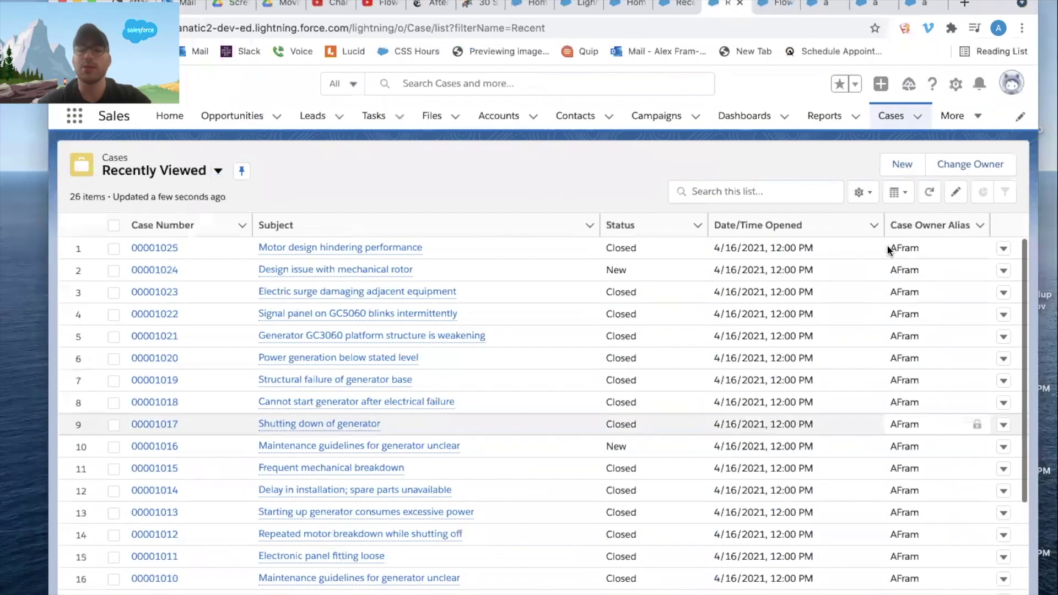
Run the Mass Transfer Tool on the home page for Case, transferring from the current case owner to the chosen new owner
{"action": "left_click", "coordinate": [634, 6]}
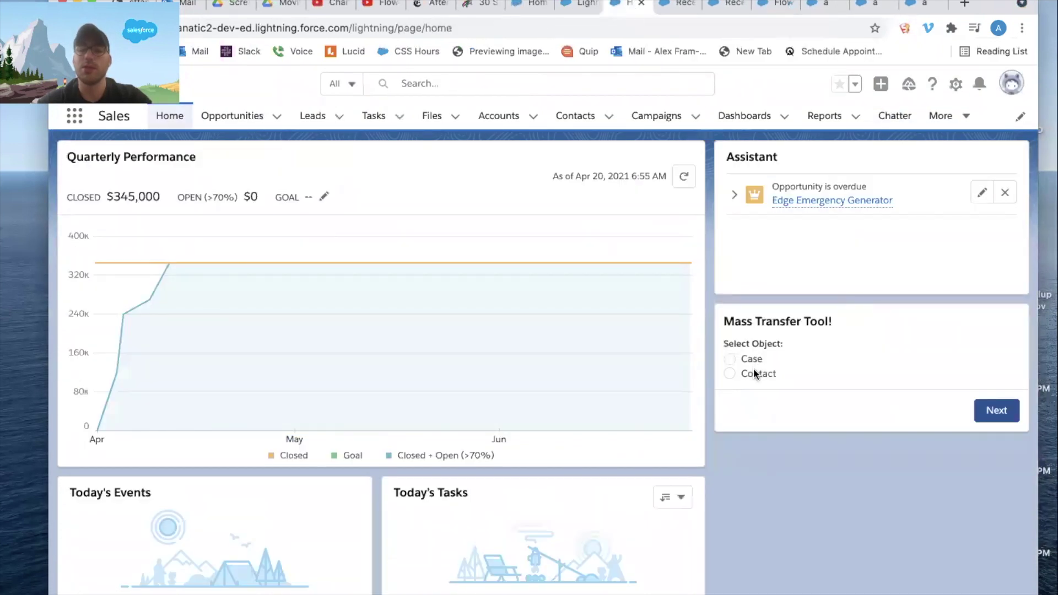
{"action": "left_click", "coordinate": [998, 418]}
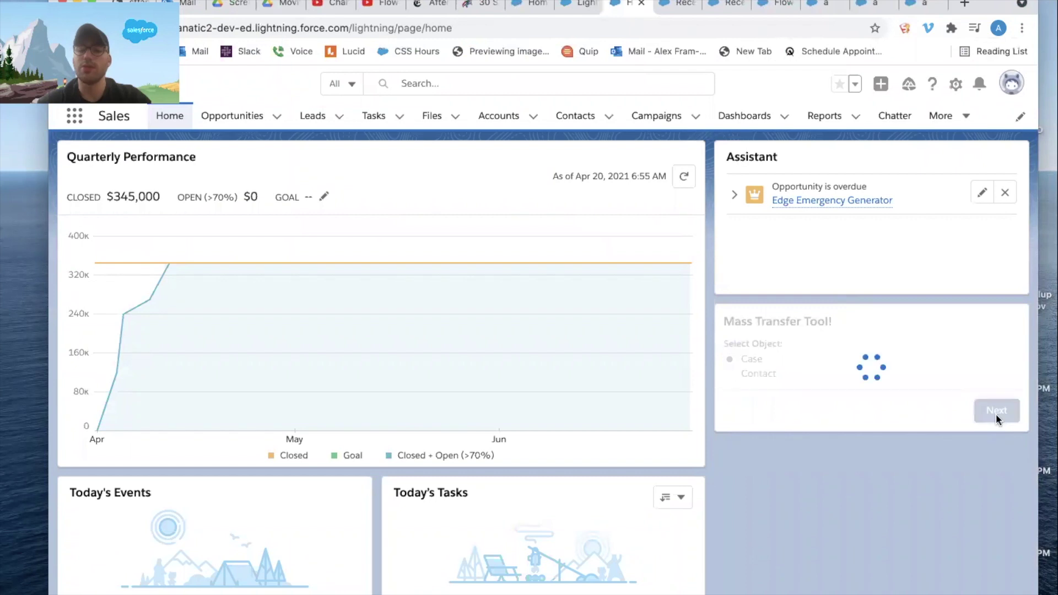
{"action": "left_click", "coordinate": [853, 348]}
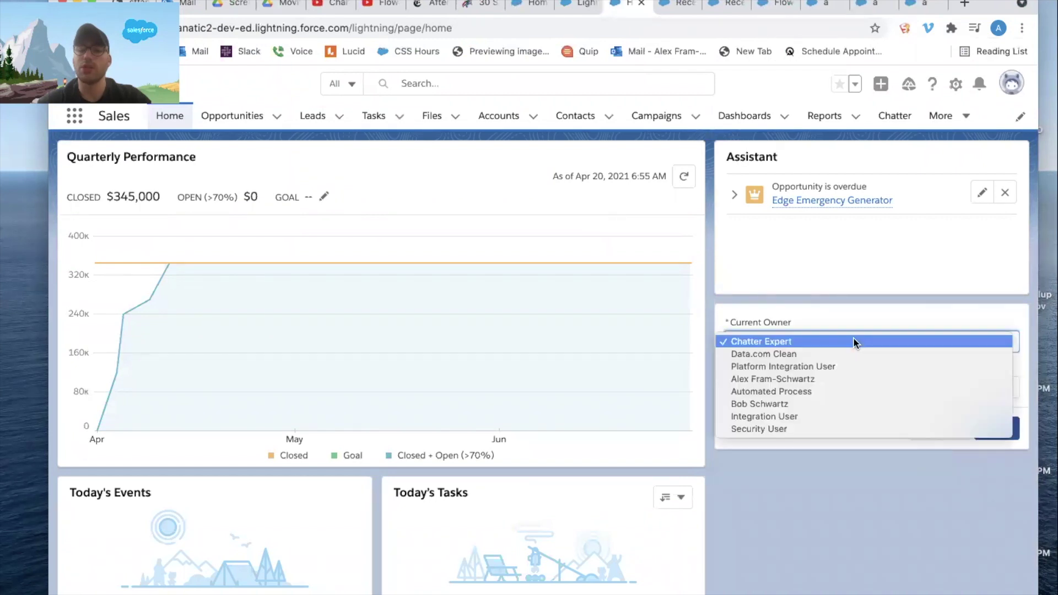
{"action": "left_click", "coordinate": [831, 378]}
{"action": "left_click", "coordinate": [792, 387]}
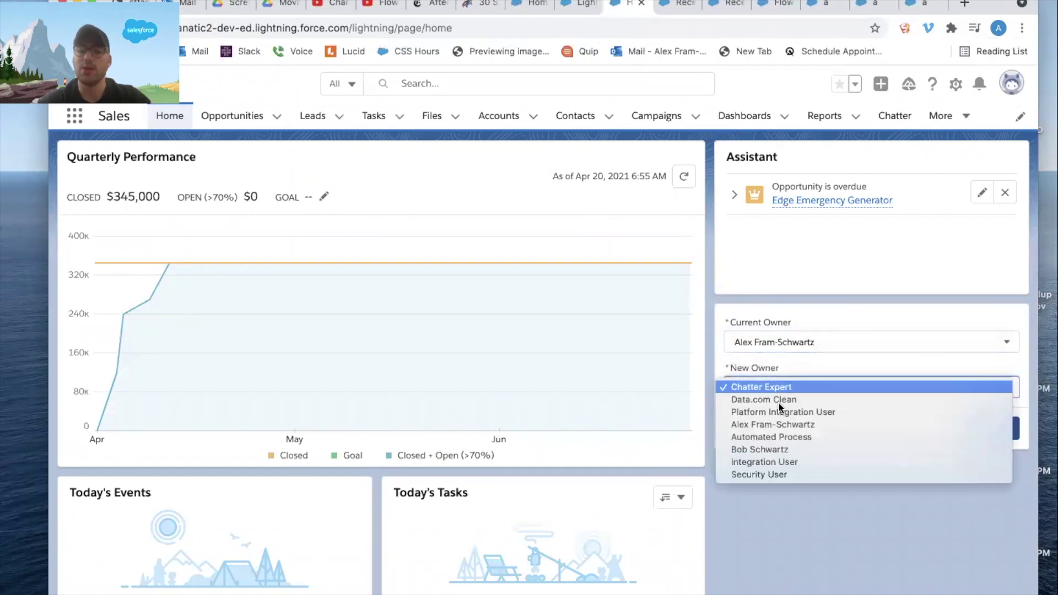
{"action": "left_click", "coordinate": [763, 445]}
{"action": "left_click", "coordinate": [996, 434]}
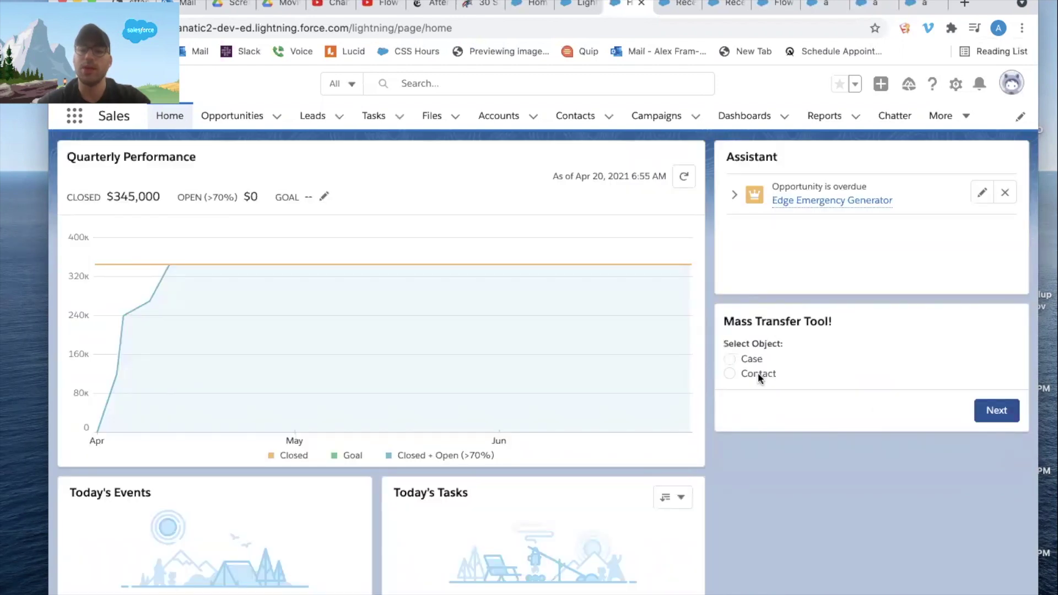
Run the Mass Transfer Tool for Contact, transferring from the current contact owner to the same new owner as the cases
{"action": "left_click", "coordinate": [758, 373]}
{"action": "left_click", "coordinate": [977, 408]}
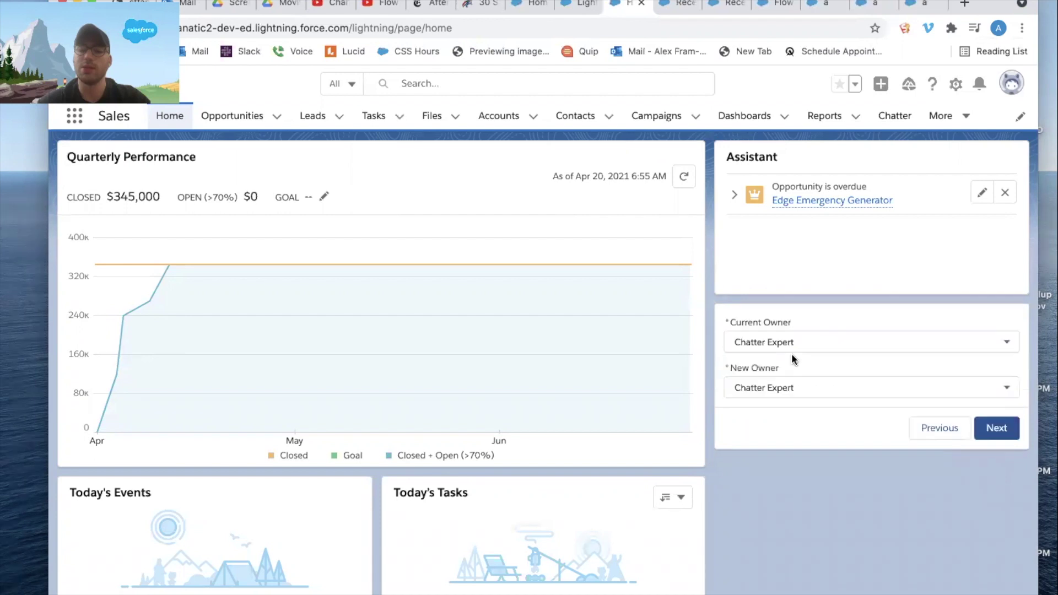
{"action": "left_click", "coordinate": [792, 353]}
{"action": "left_click", "coordinate": [772, 376]}
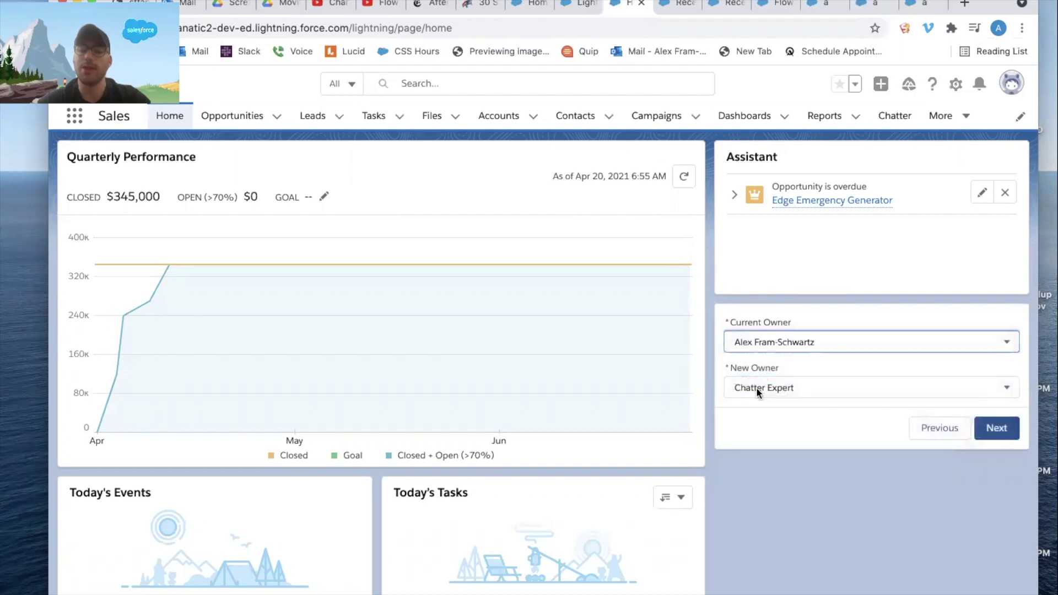
{"action": "left_click", "coordinate": [757, 387]}
{"action": "left_click", "coordinate": [793, 444]}
{"action": "left_click", "coordinate": [985, 428]}
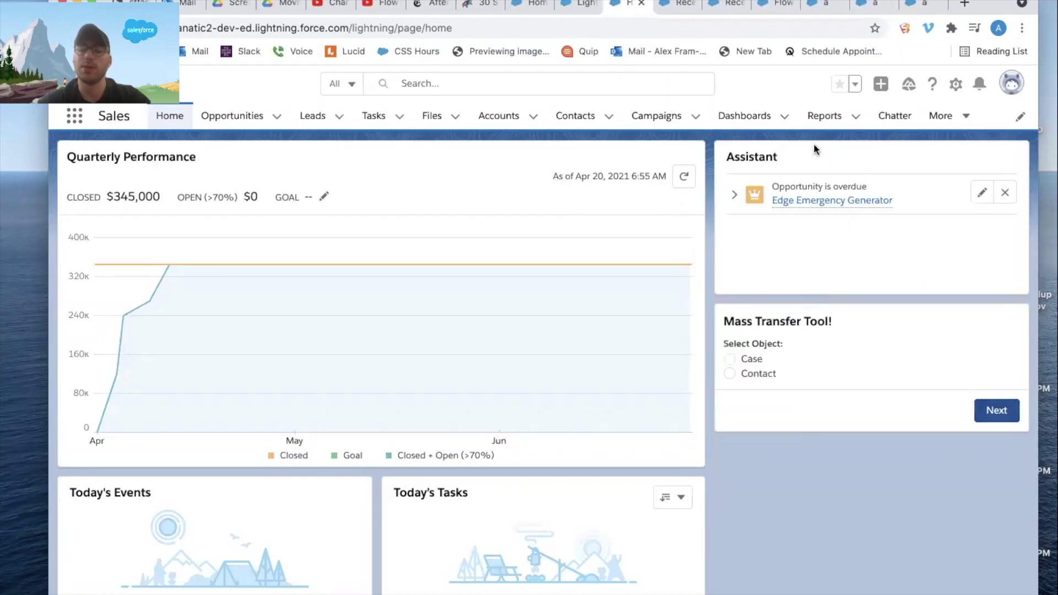
Check the Contact owner column in the Contacts list and open the Cases list to review the case owners
{"action": "left_click", "coordinate": [576, 116]}
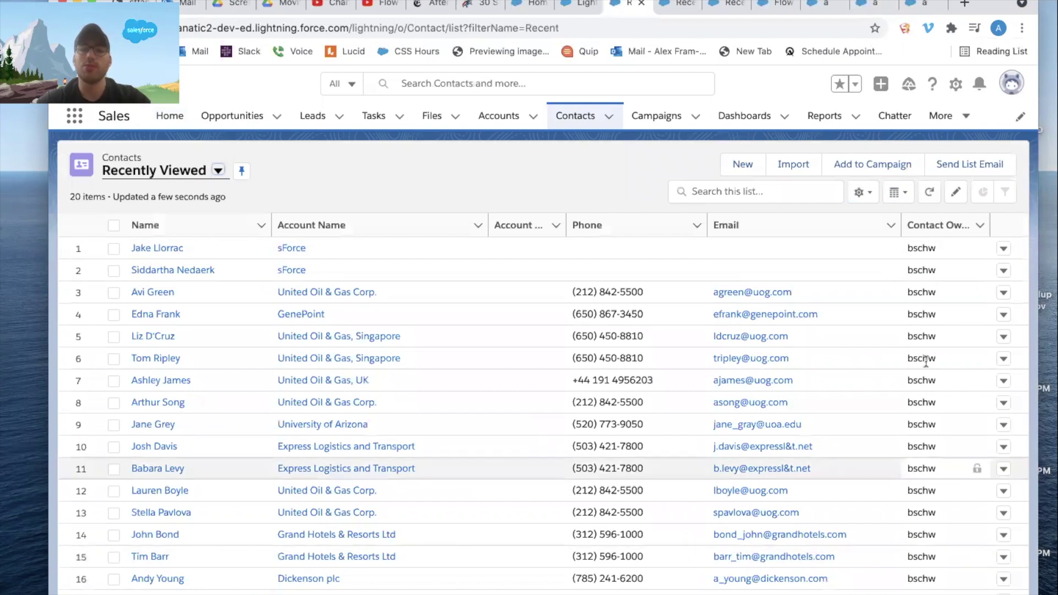
{"action": "left_click", "coordinate": [941, 115]}
{"action": "left_click", "coordinate": [940, 225]}
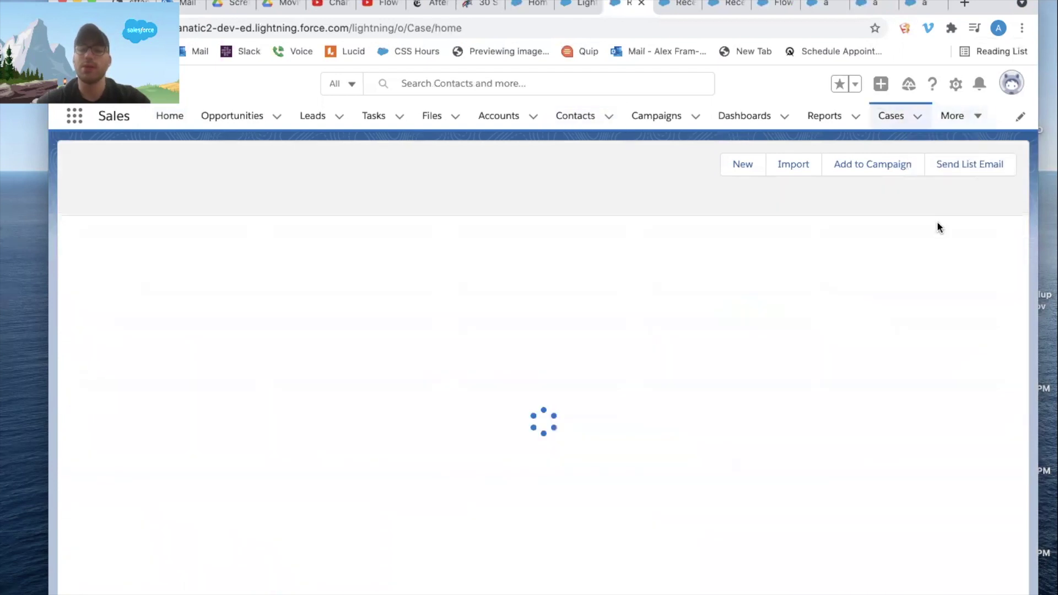